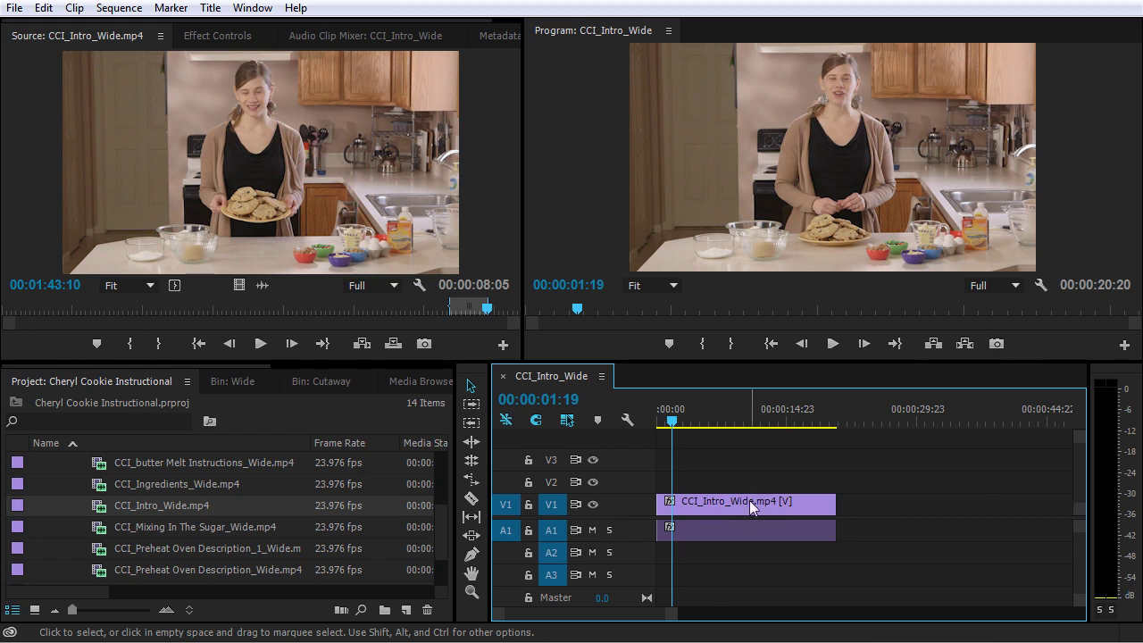
# Trim the end of the CCI_Intro_Wide clip back to the playhead at 00:00:14:02, and extend it to full length again
pyautogui.click(682, 421)
pyautogui.moveTo(685, 422); pyautogui.dragTo(781, 432)
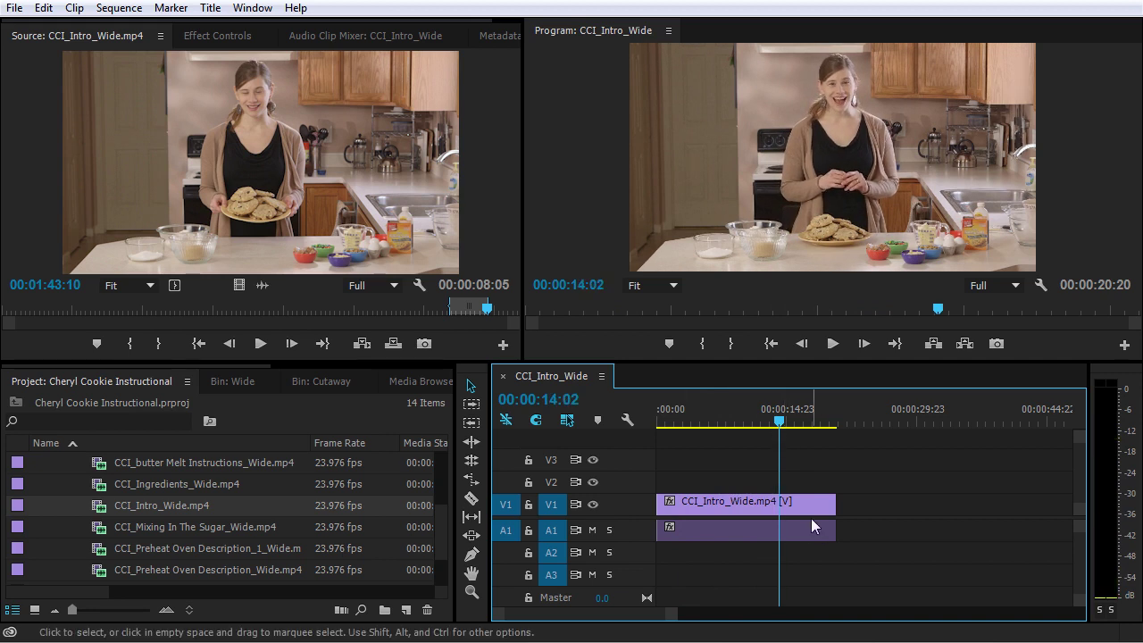
pyautogui.press('=')
pyautogui.press('-')
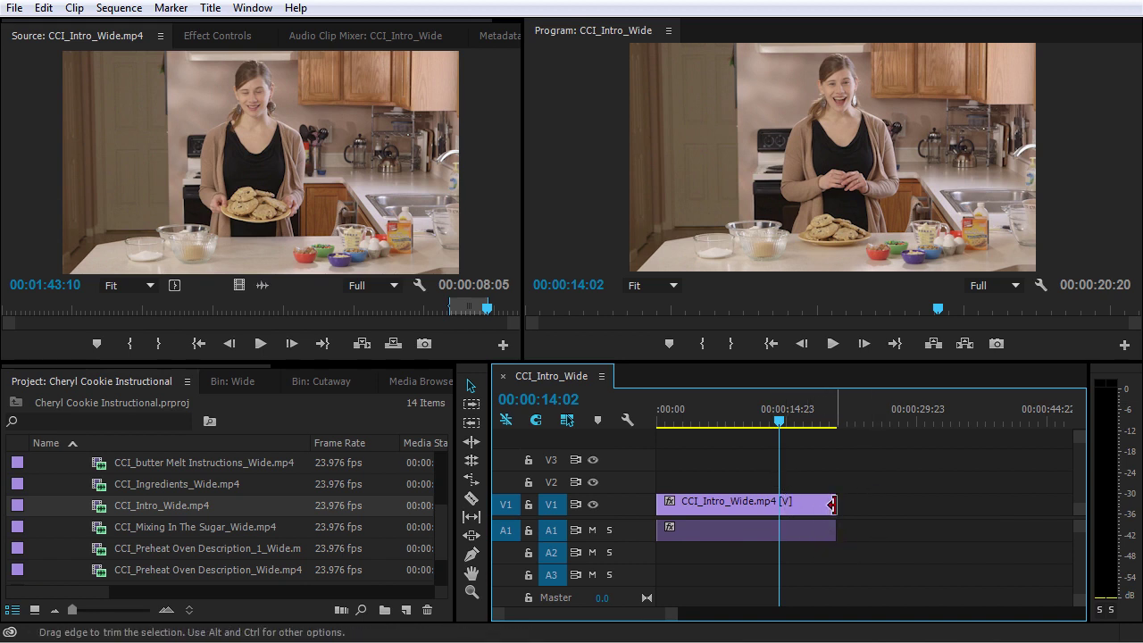
pyautogui.moveTo(832, 504); pyautogui.dragTo(779, 509)
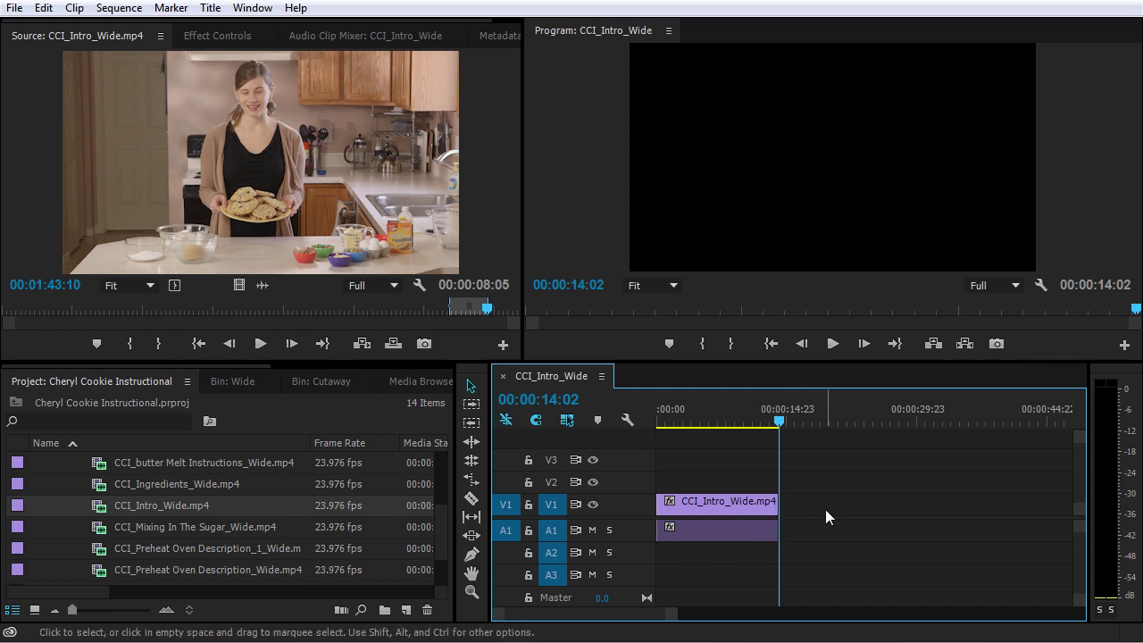
pyautogui.moveTo(778, 502); pyautogui.dragTo(834, 510)
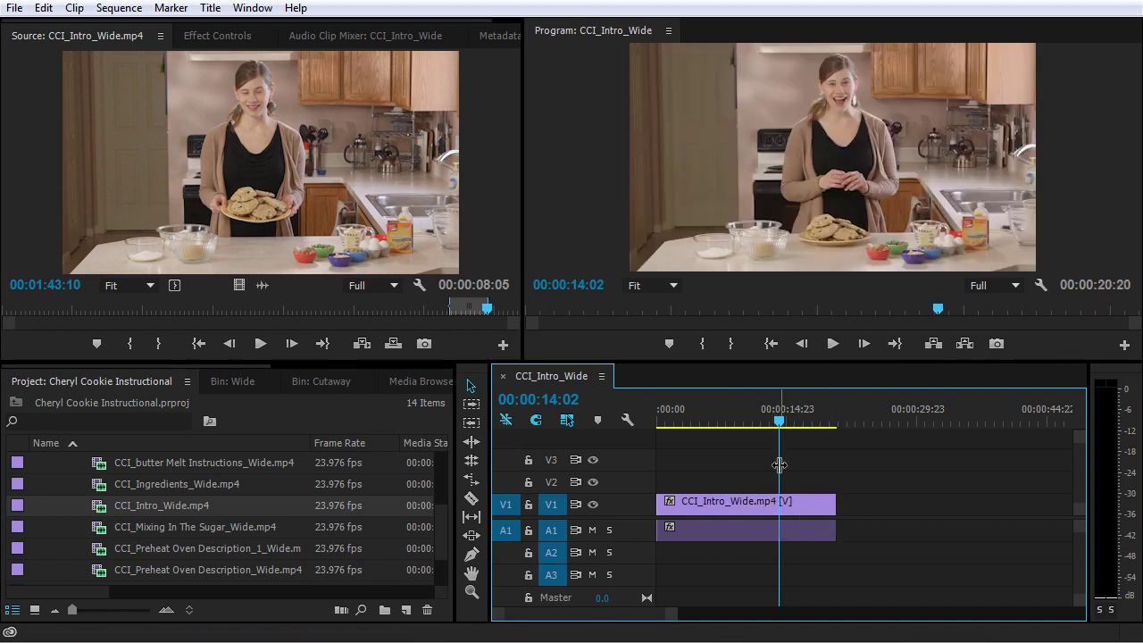
# Split the CCI_Intro_Wide clip at 00:00:14:02 with the Razor tool, delete the part after the cut, and undo both edits
pyautogui.click(471, 500)
pyautogui.click(785, 518)
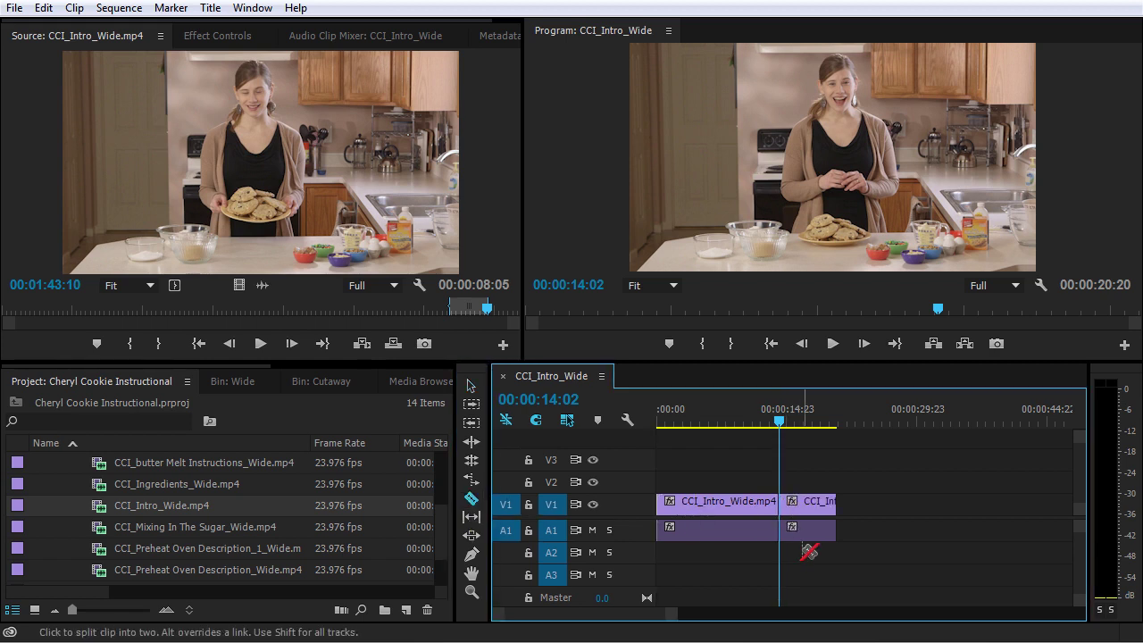
pyautogui.click(471, 386)
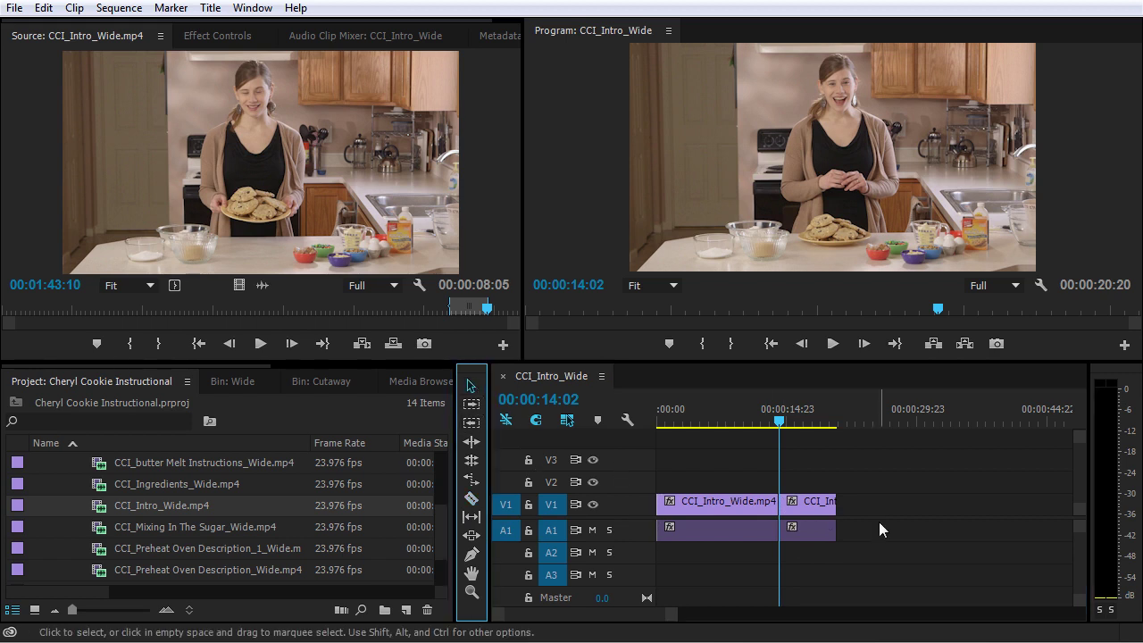
pyautogui.moveTo(873, 491); pyautogui.dragTo(812, 563)
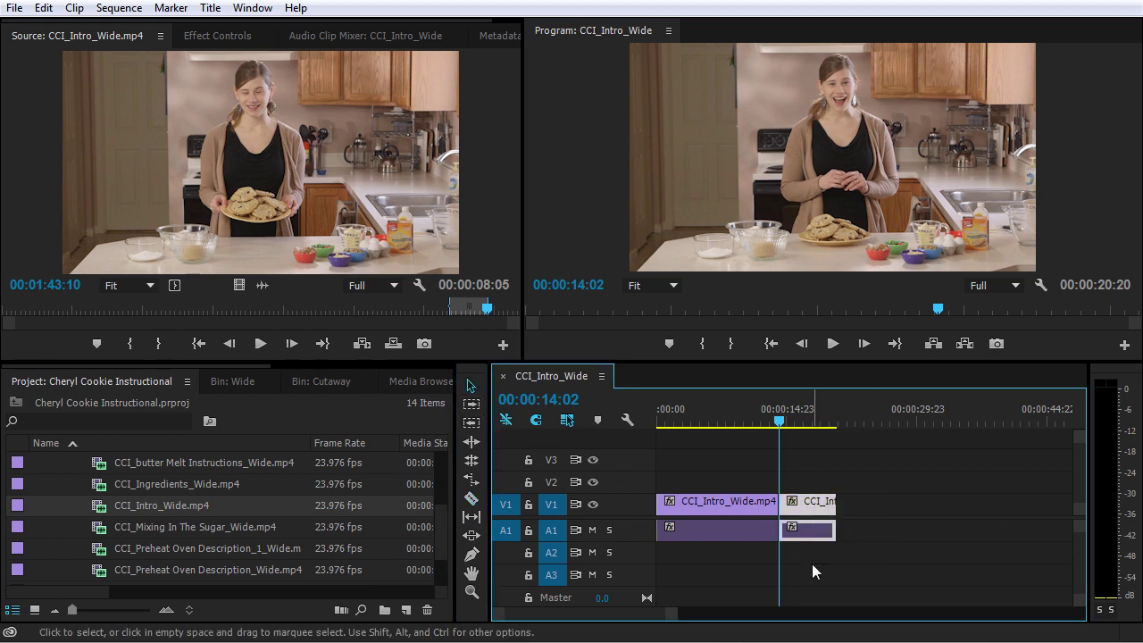
pyautogui.press('Delete')
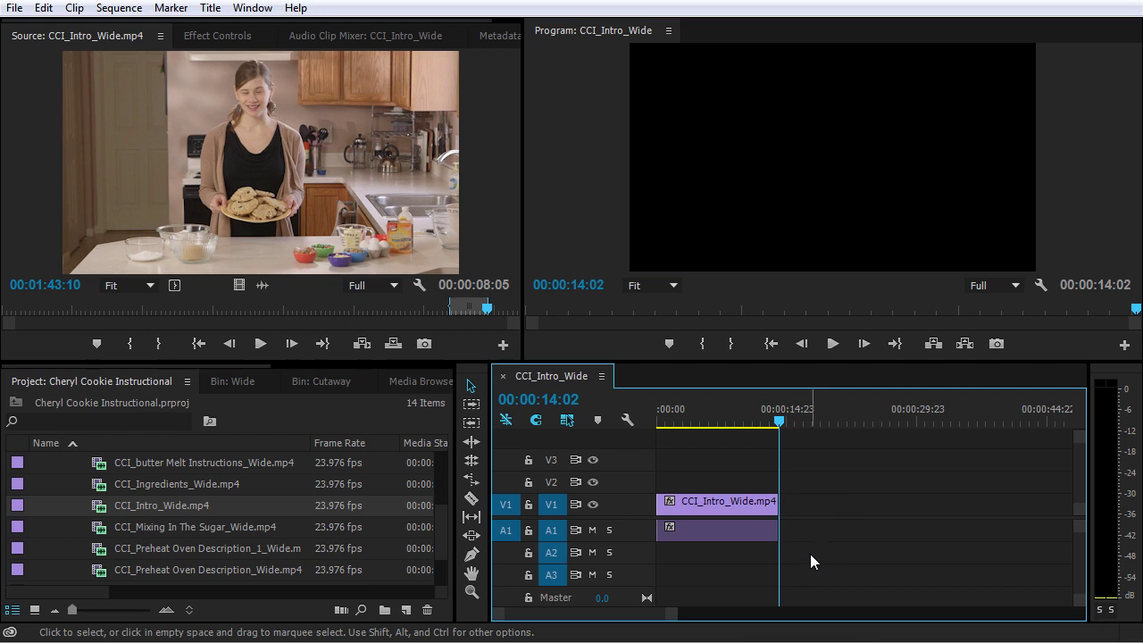
pyautogui.hotkey('ctrl', 'z')
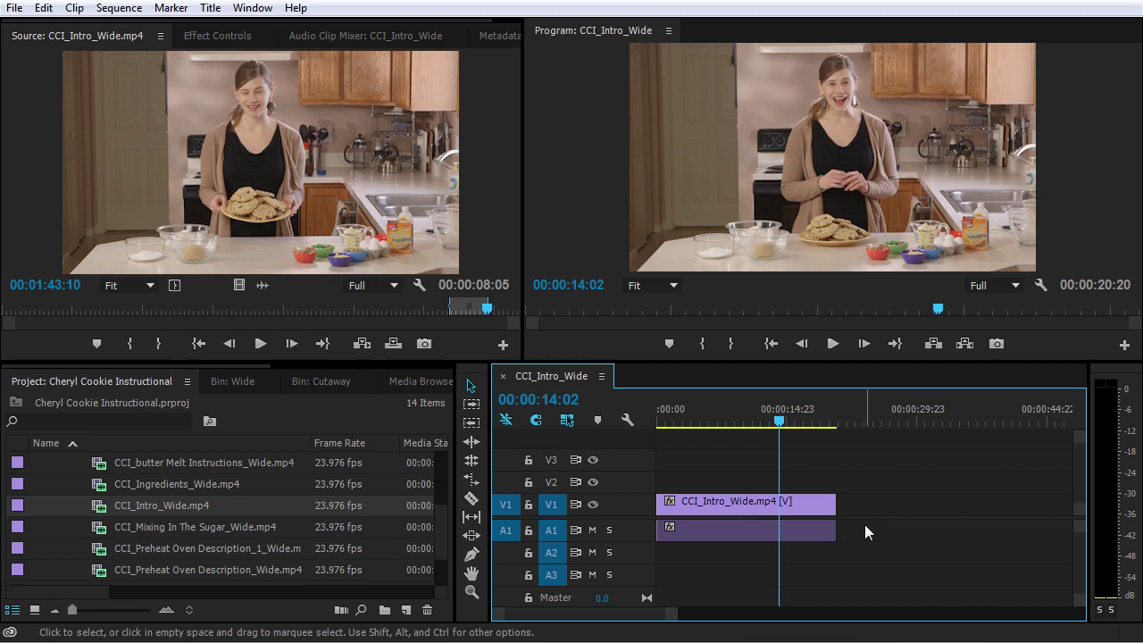
# Add an edit through both V1 and A1 at the playhead at 00:00:14:02, and undo the cut
pyautogui.hotkey('ctrl', 'k')
pyautogui.press('=')
pyautogui.press('=')
pyautogui.press('=')
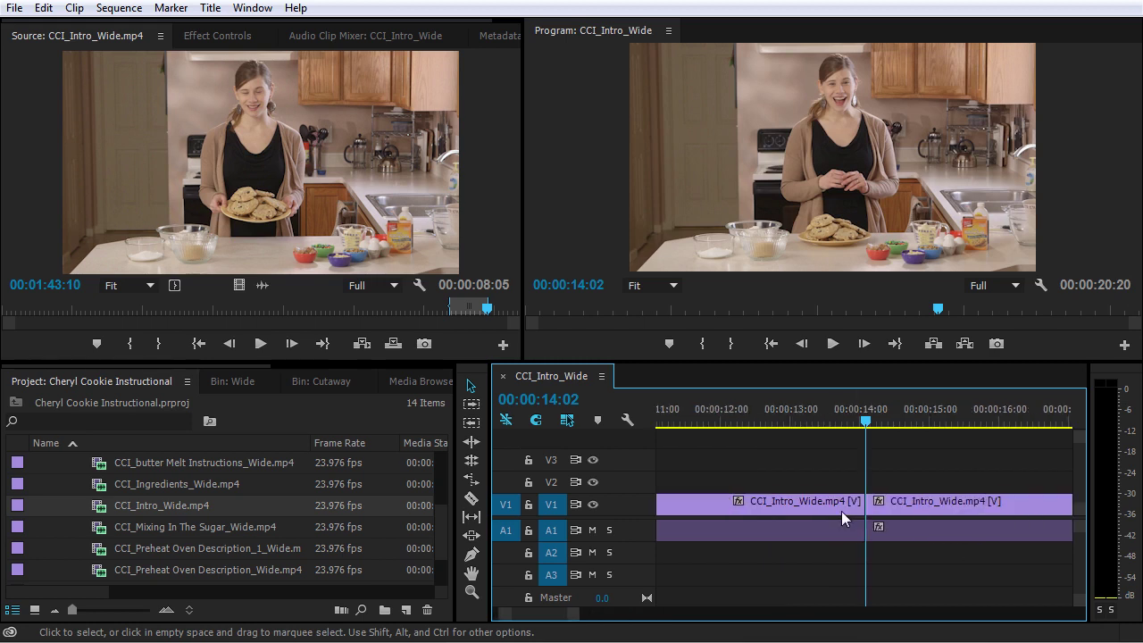
pyautogui.moveTo(867, 420); pyautogui.dragTo(846, 421)
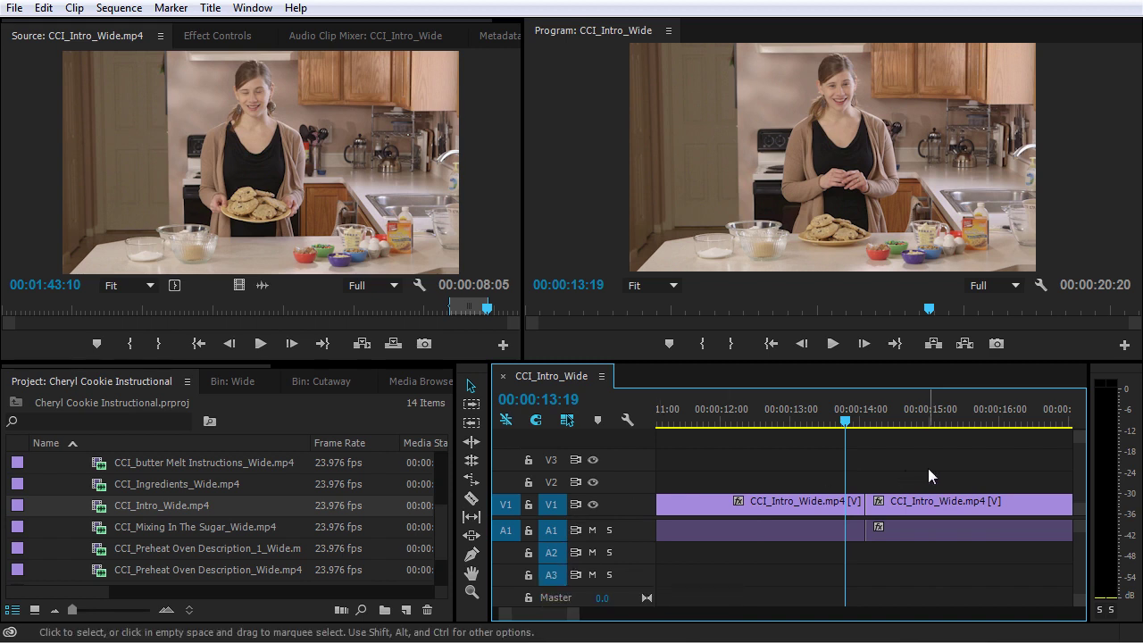
pyautogui.hotkey('ctrl', 'z')
# With V1 untargeted, cut only the A1 audio at 00:00:14:02, and restore the V1 targeting and the uncut clip
pyautogui.click(554, 506)
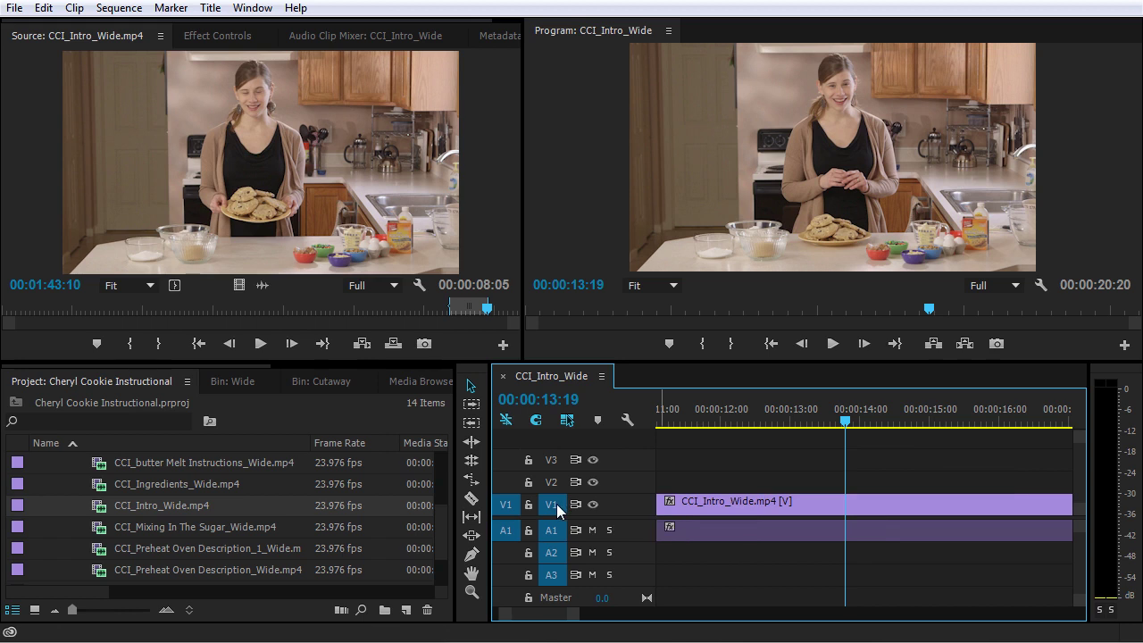
pyautogui.moveTo(811, 419); pyautogui.dragTo(867, 421)
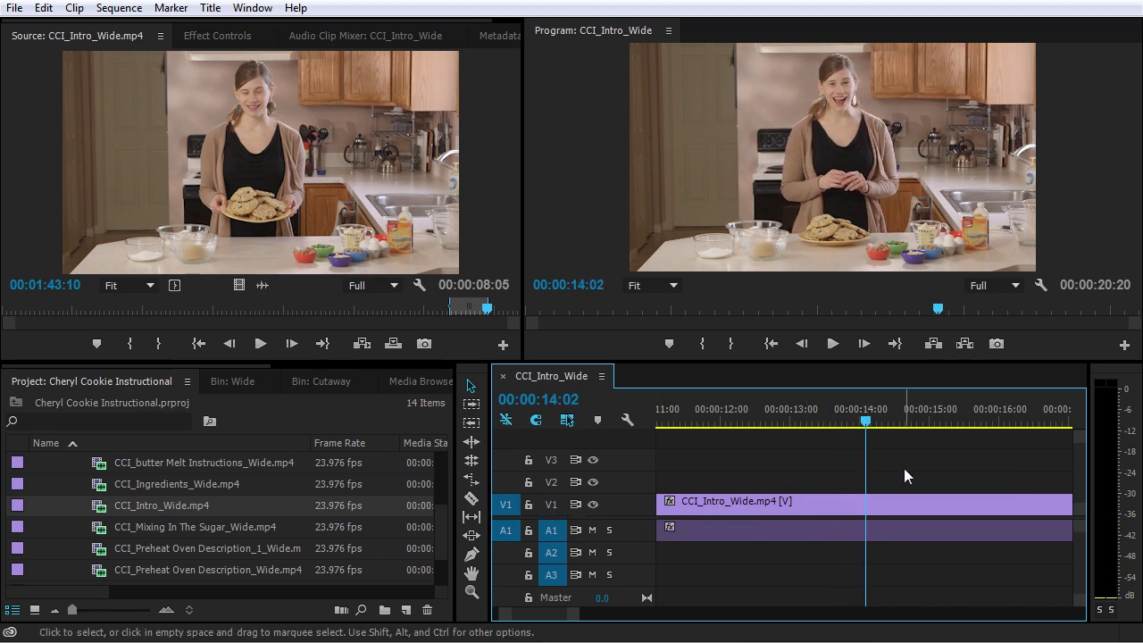
pyautogui.hotkey('ctrl', 'k')
pyautogui.click(848, 415)
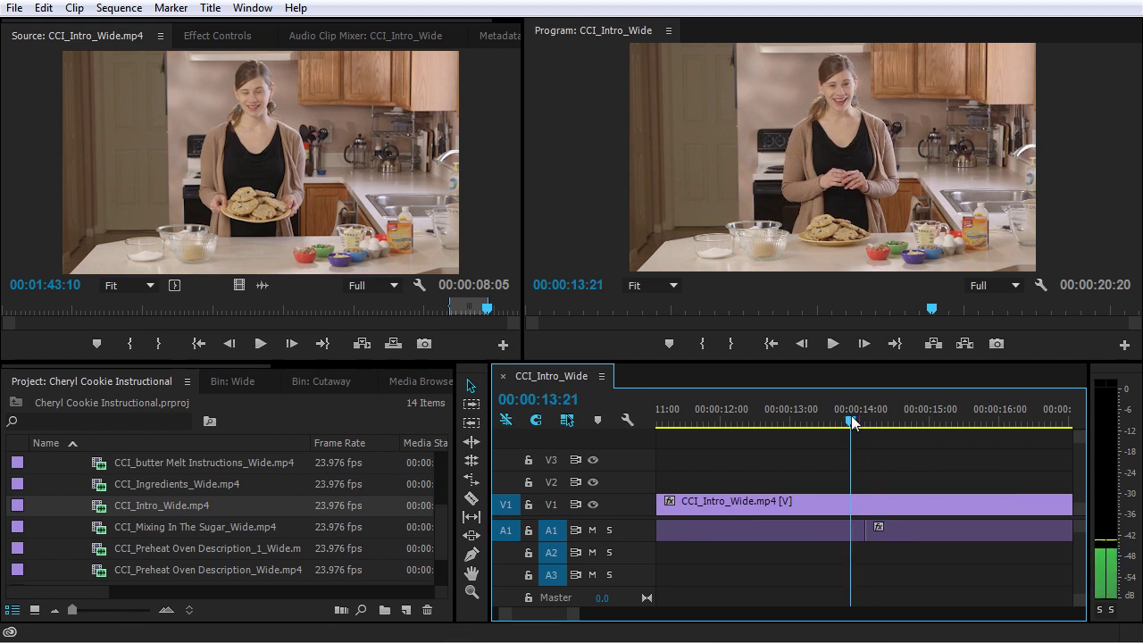
pyautogui.click(903, 530)
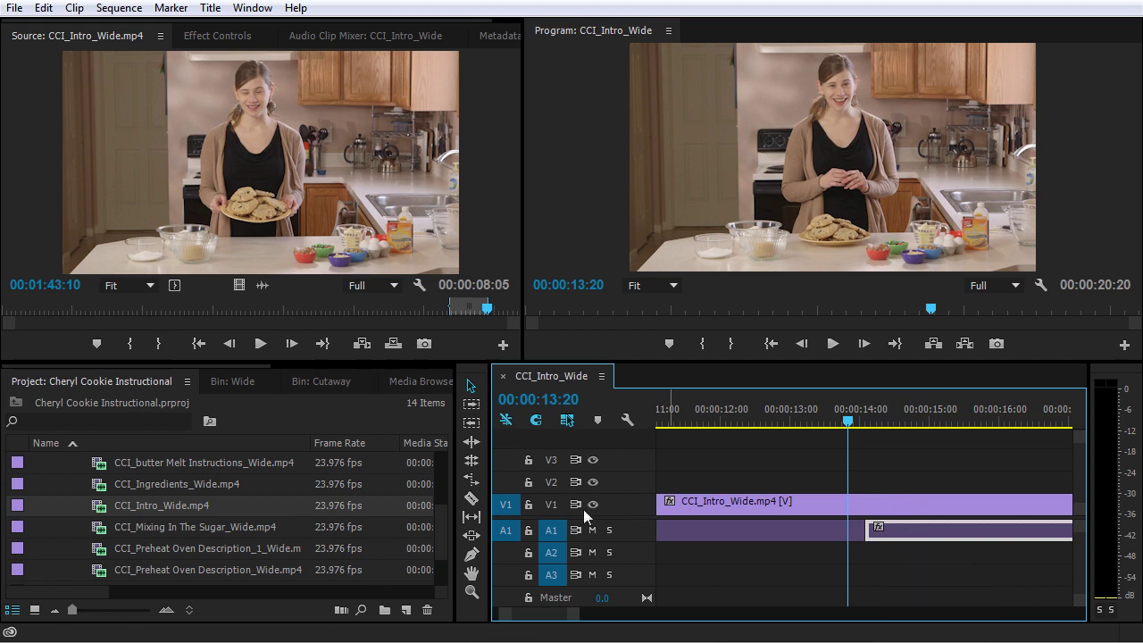
pyautogui.click(551, 505)
pyautogui.hotkey('ctrl', 'z')
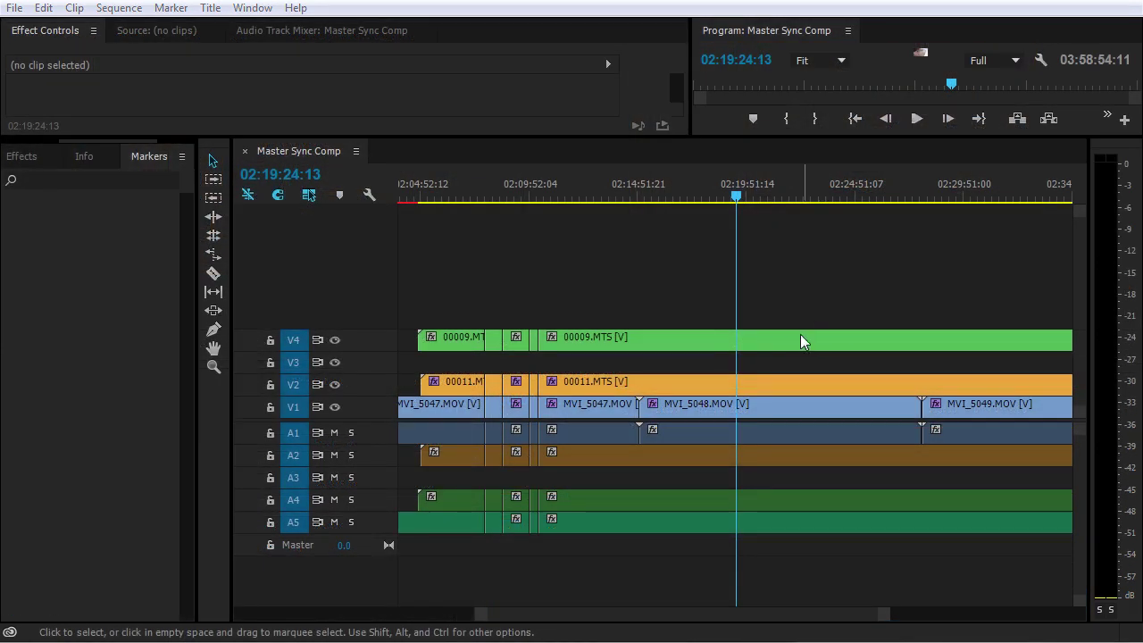
# In the Master Sync Comp sequence, select the long 00009.MTS clip on V4 and add an edit at 02:19:24:13
pyautogui.click(786, 342)
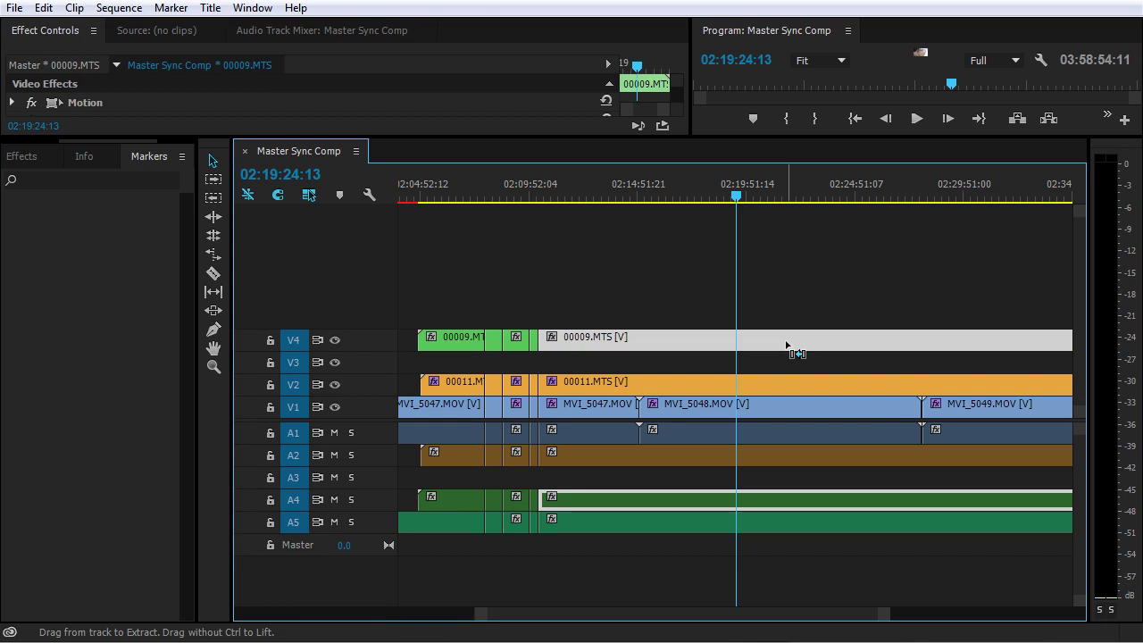
pyautogui.hotkey('ctrl', 'k')
pyautogui.moveTo(738, 195); pyautogui.dragTo(701, 194)
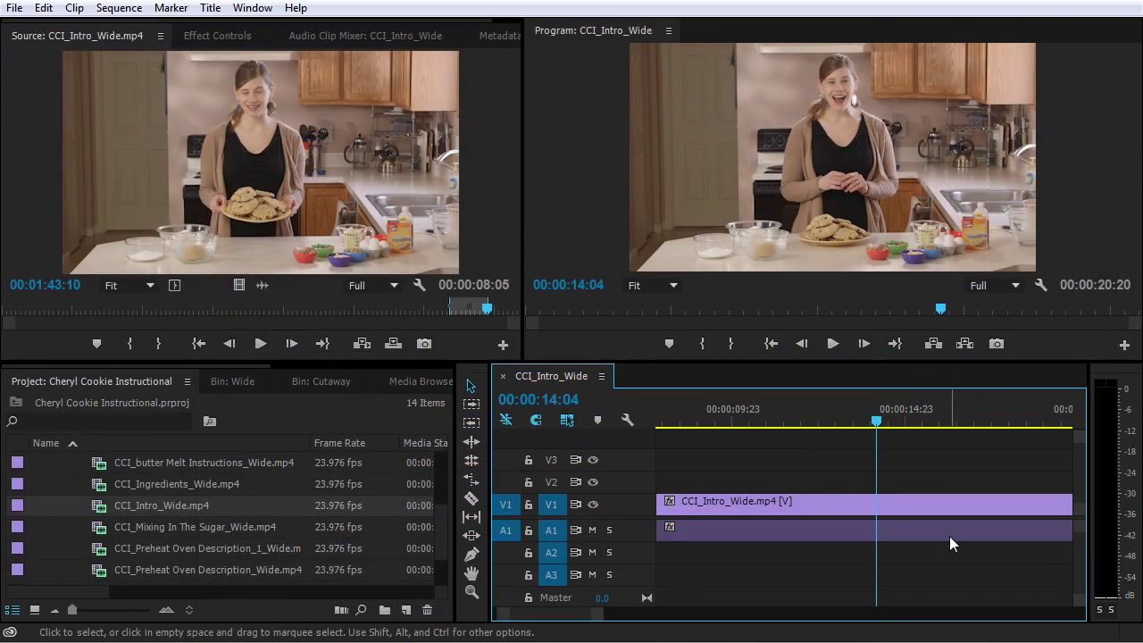
# Insert the marked source range of CCI_Intro_Wide into V1 and A1 at 00:00:14:04, and undo the insert
pyautogui.click(501, 241)
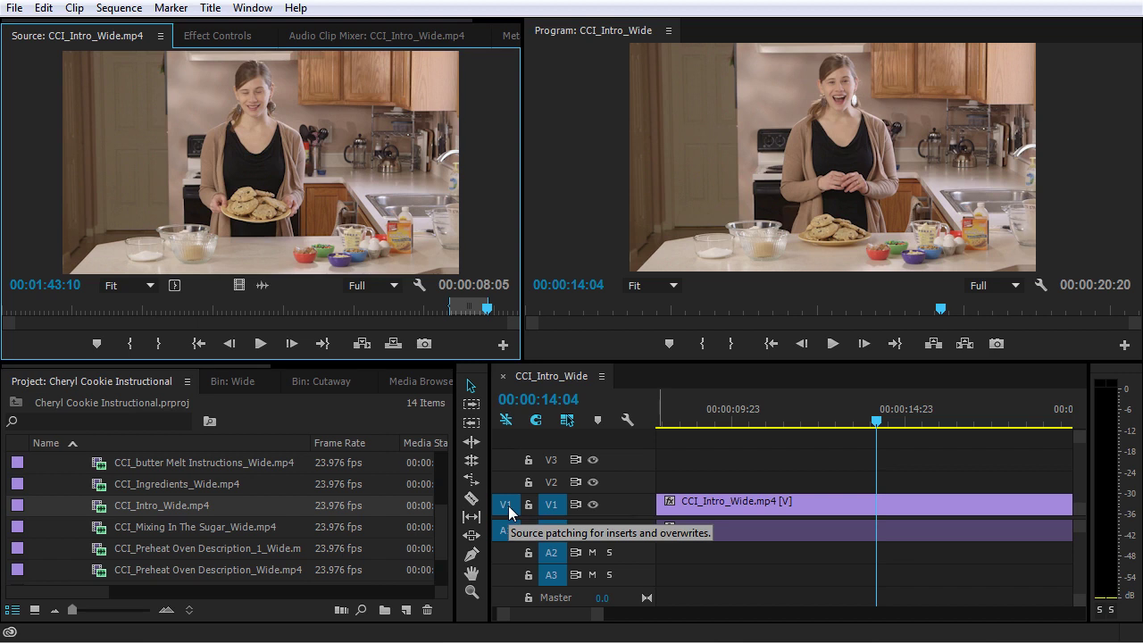
pyautogui.scroll(-2, 789, 500)
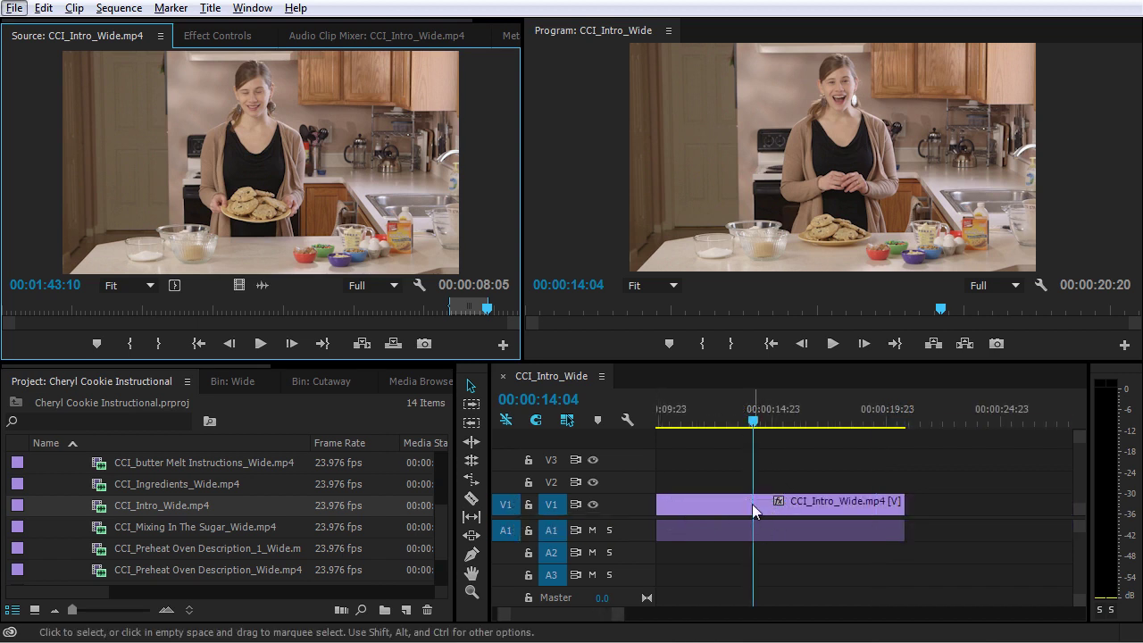
pyautogui.scroll(-3, 752, 503)
pyautogui.scroll(-2, 751, 504)
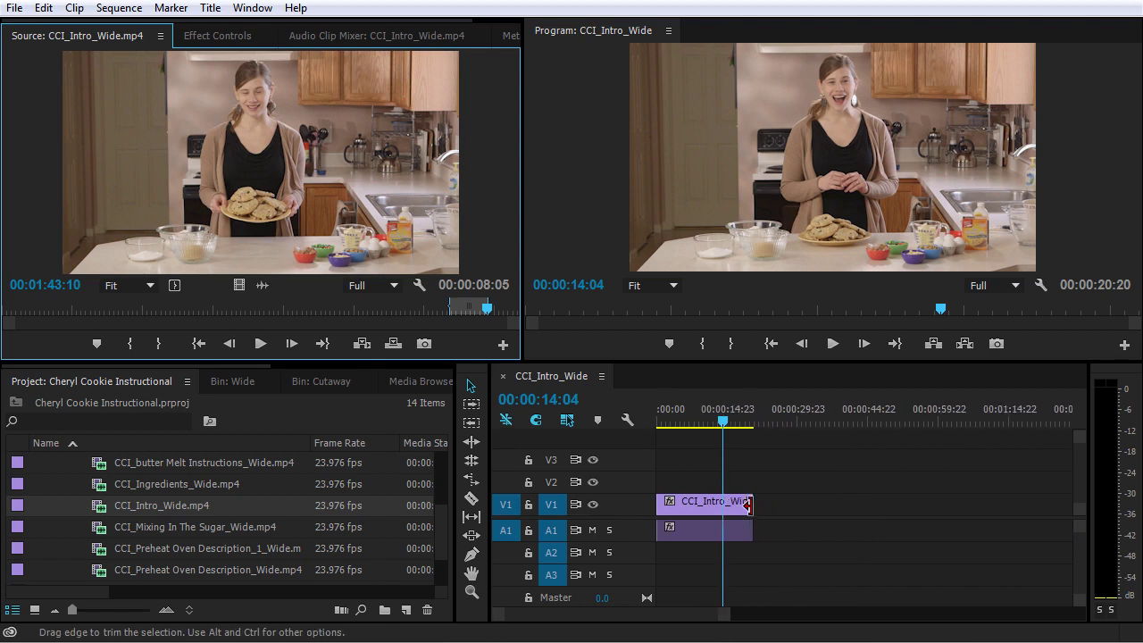
pyautogui.click(607, 620)
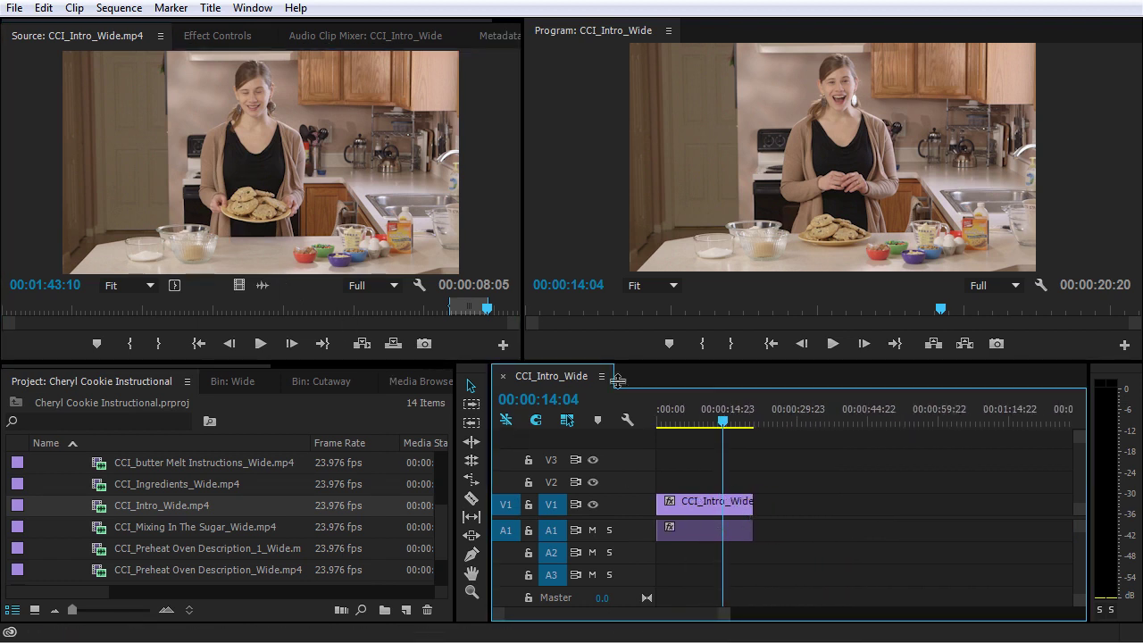
pyautogui.click(363, 348)
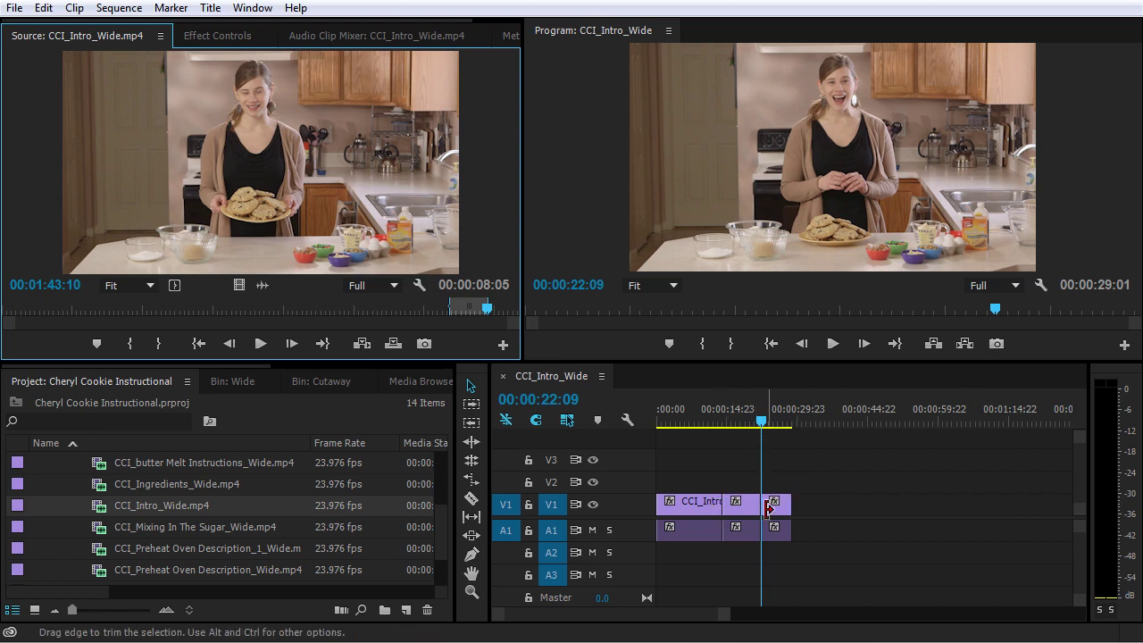
pyautogui.click(504, 531)
pyautogui.hotkey('ctrl', 'z')
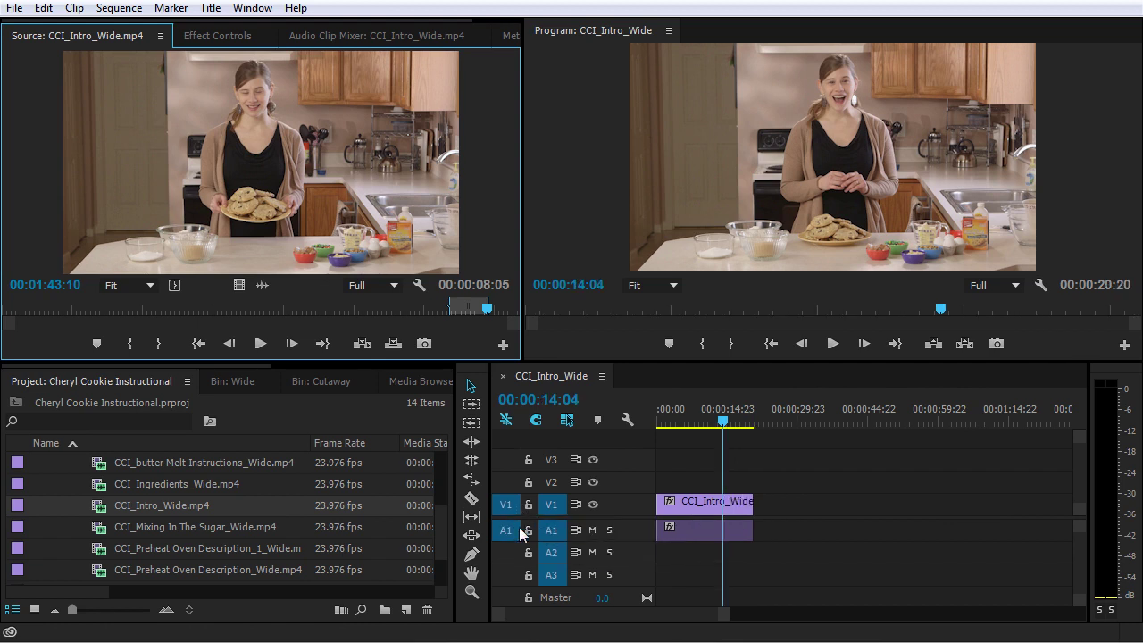
# Insert the source clip at 00:00:14:04 with its video patched to V2 and its audio to A2, and undo the insert
pyautogui.click(511, 553)
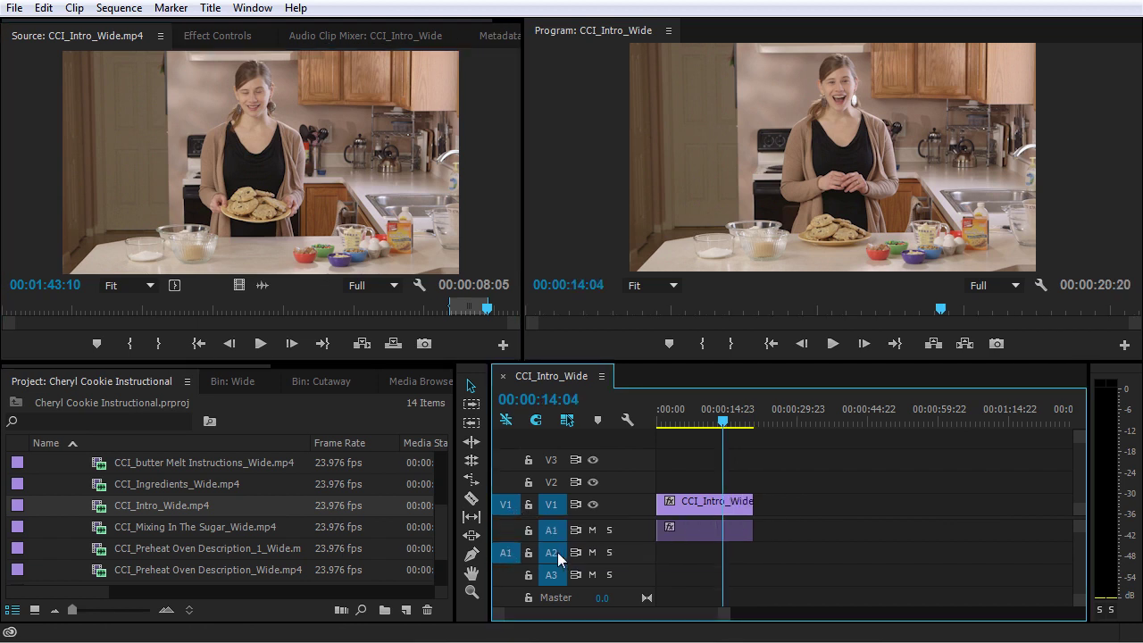
pyautogui.click(513, 482)
pyautogui.click(504, 483)
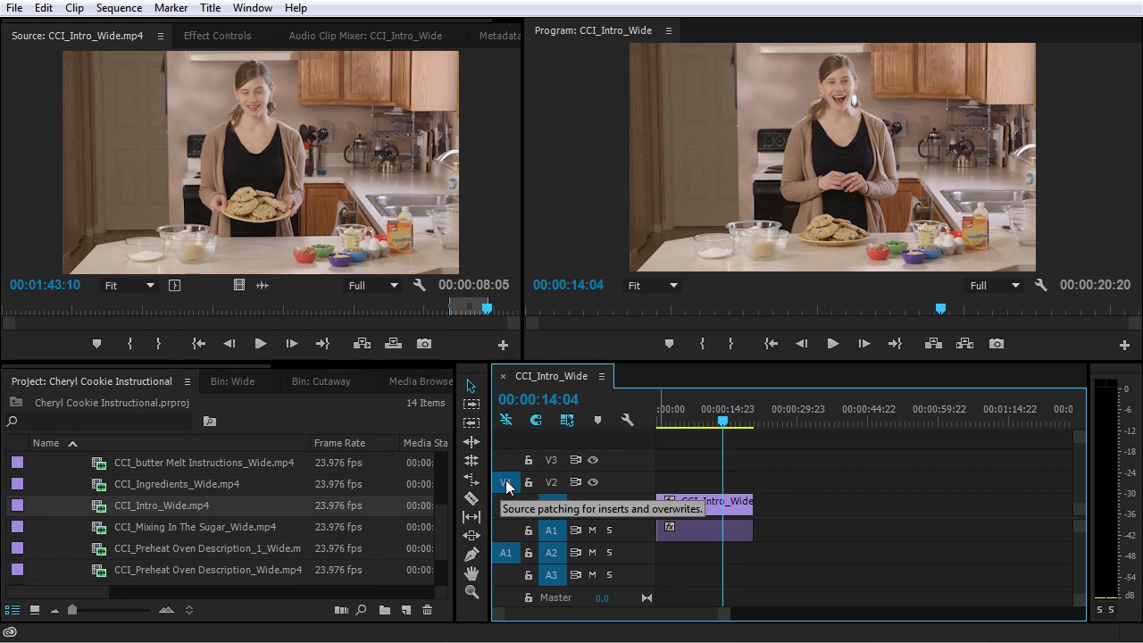
pyautogui.click(361, 344)
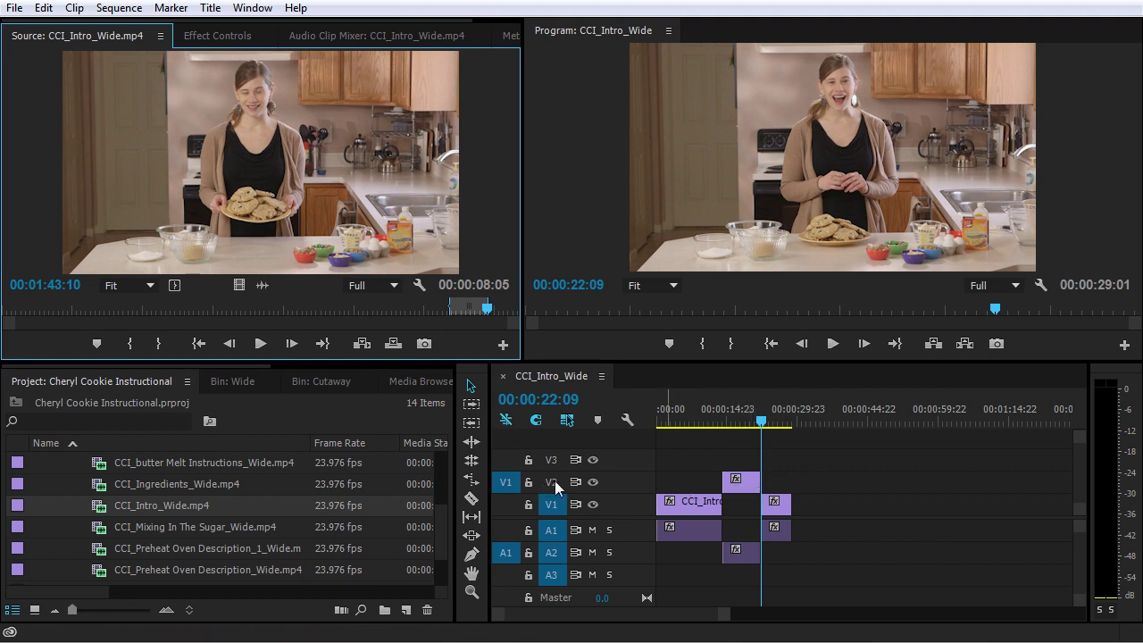
pyautogui.hotkey('ctrl', 'z')
# Try an overwrite of the source clip onto V1 and A1 at 00:00:14:04, play across the cut, and undo it
pyautogui.click(504, 534)
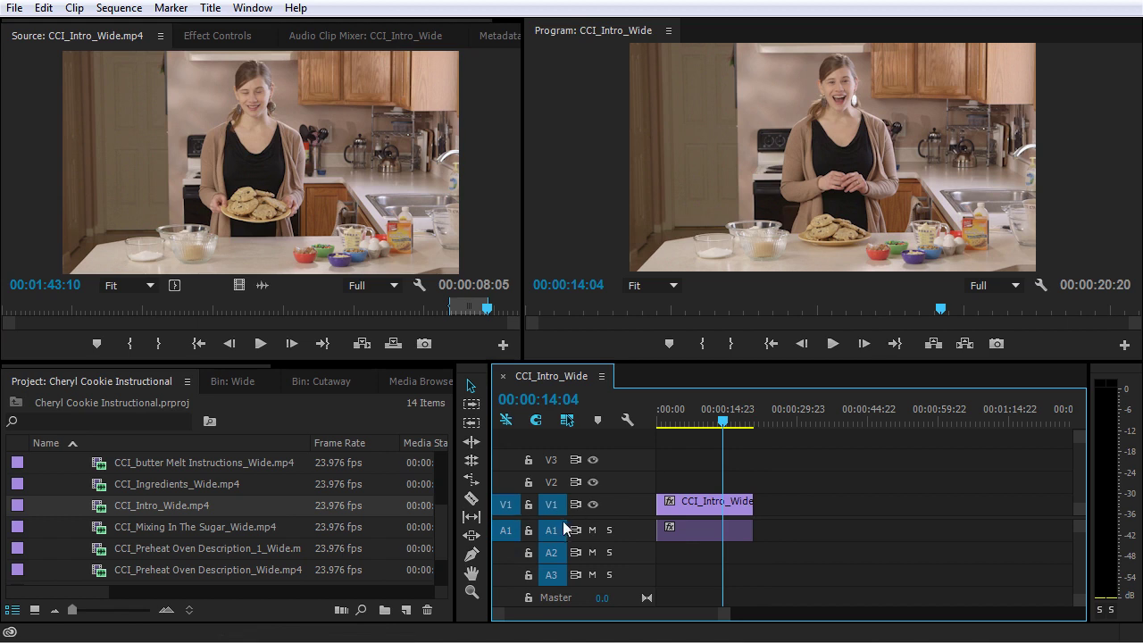
pyautogui.click(393, 343)
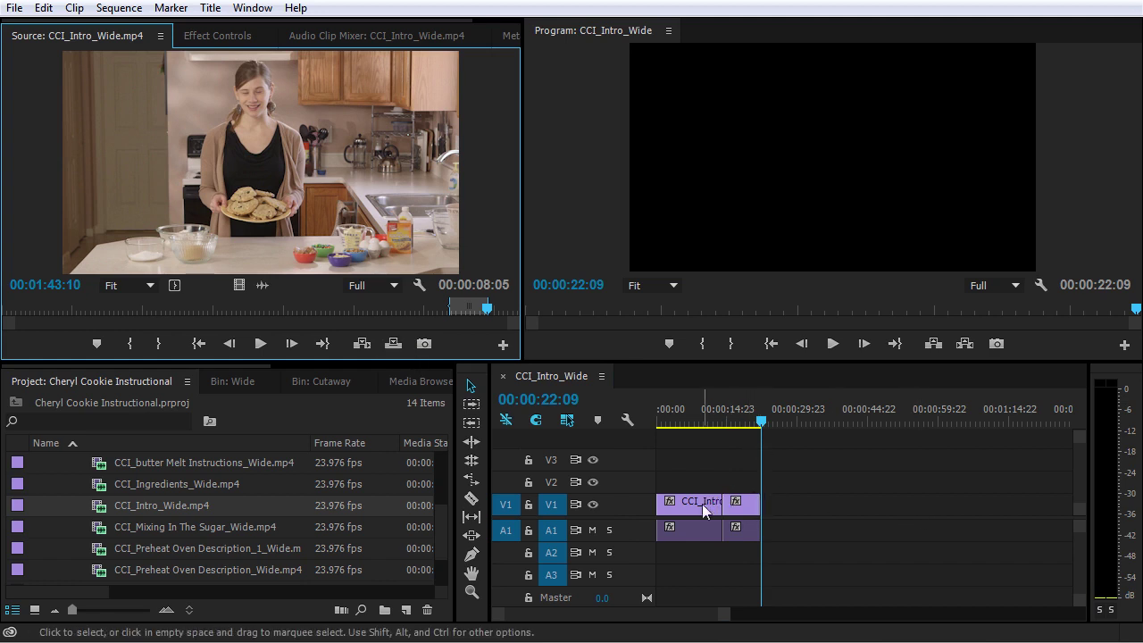
pyautogui.click(718, 417)
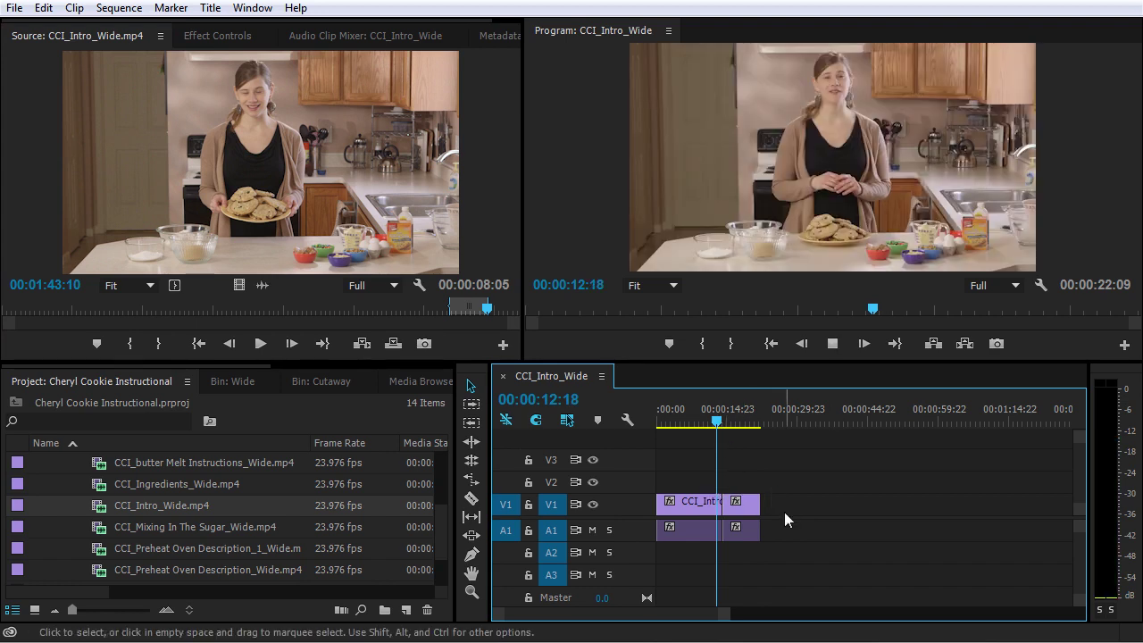
pyautogui.press('space')
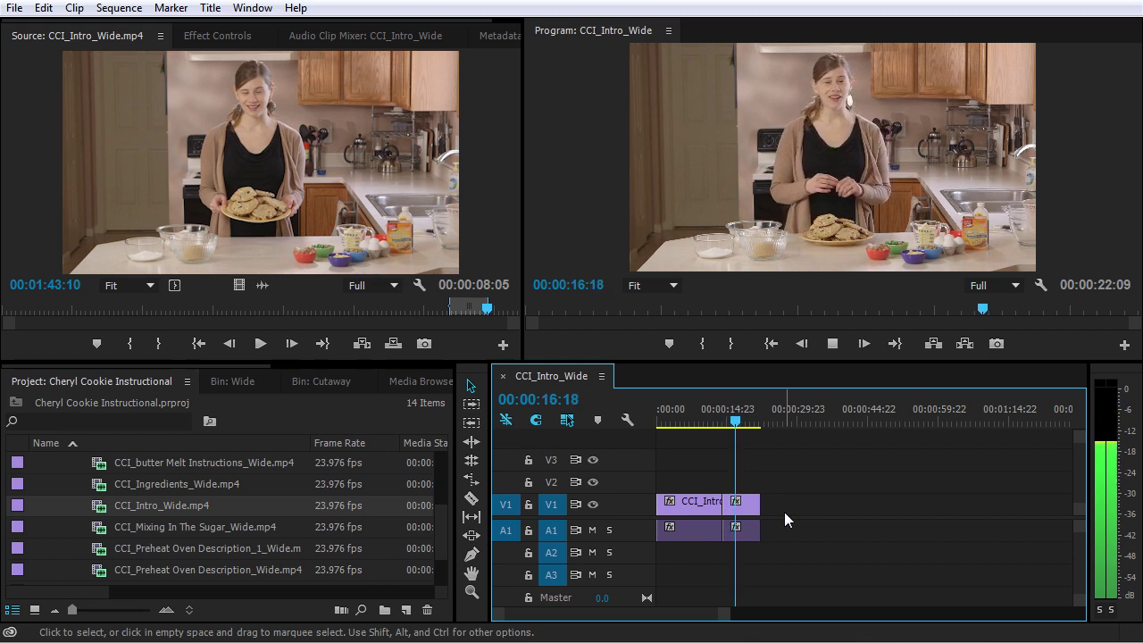
pyautogui.press('space')
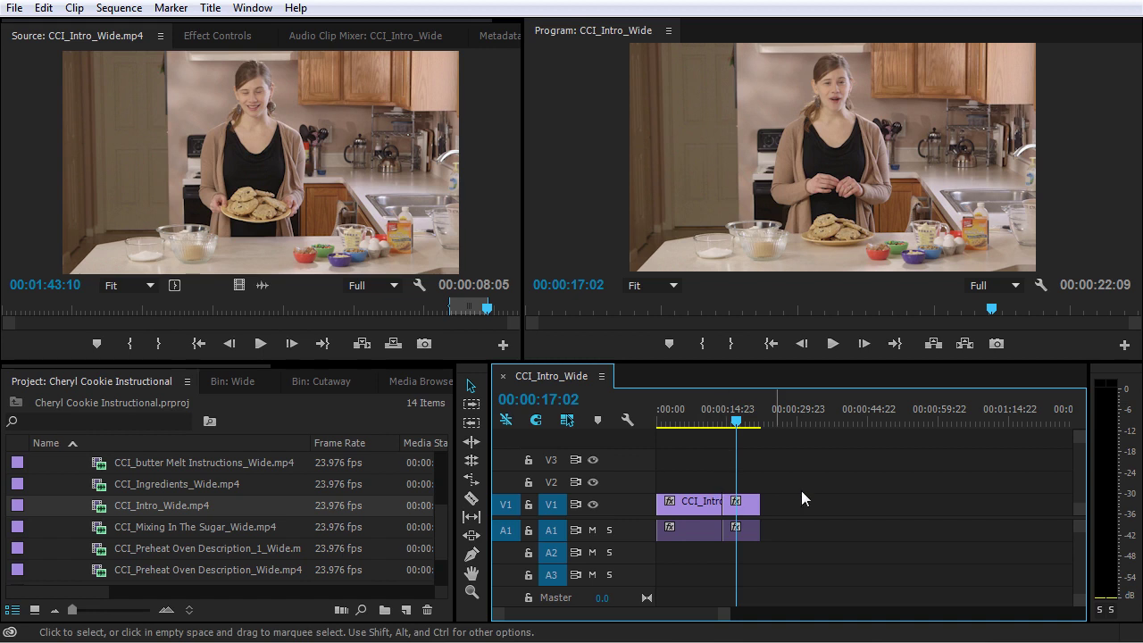
pyautogui.hotkey('ctrl', 'z')
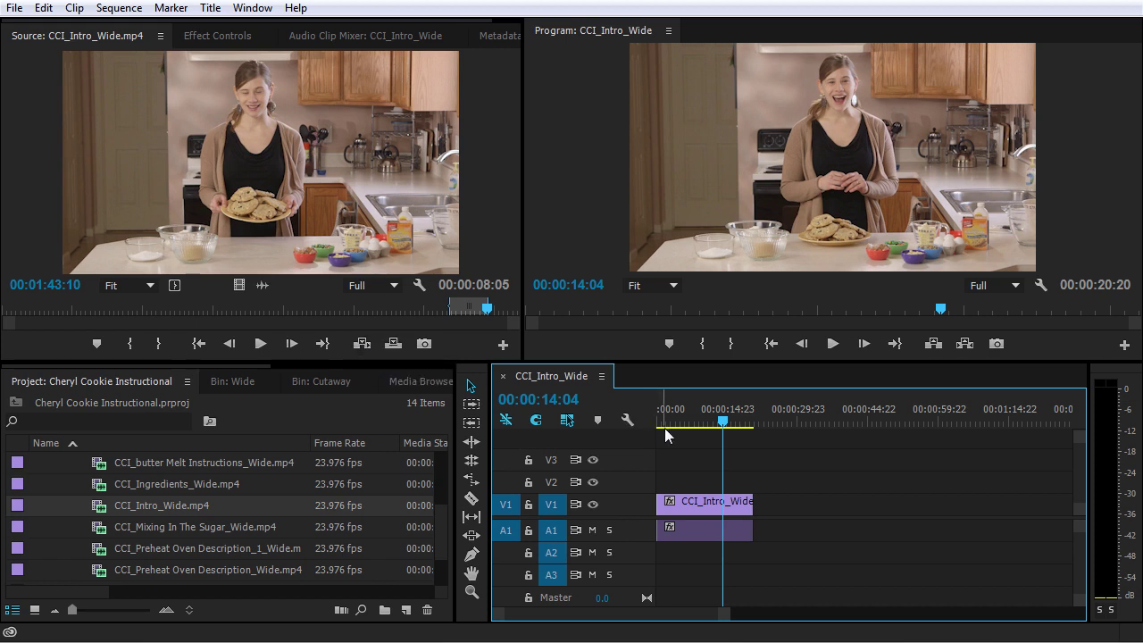
# Overwrite V1 and A1 from 00:00:14:04 with the marked source range of CCI_Intro_Wide
pyautogui.click(496, 237)
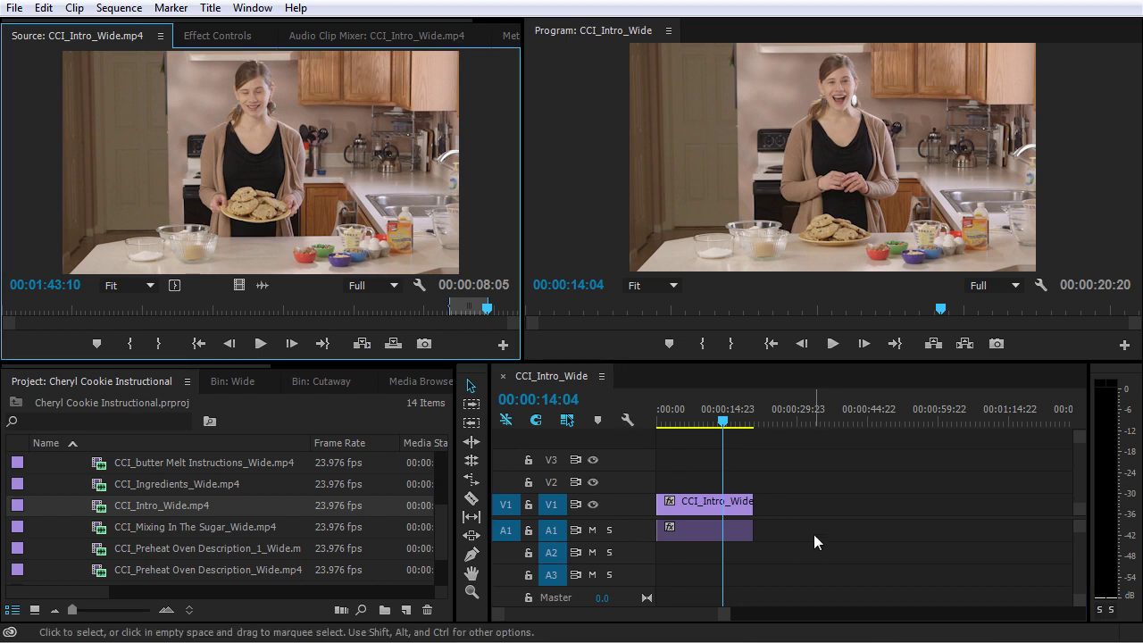
pyautogui.press('.')
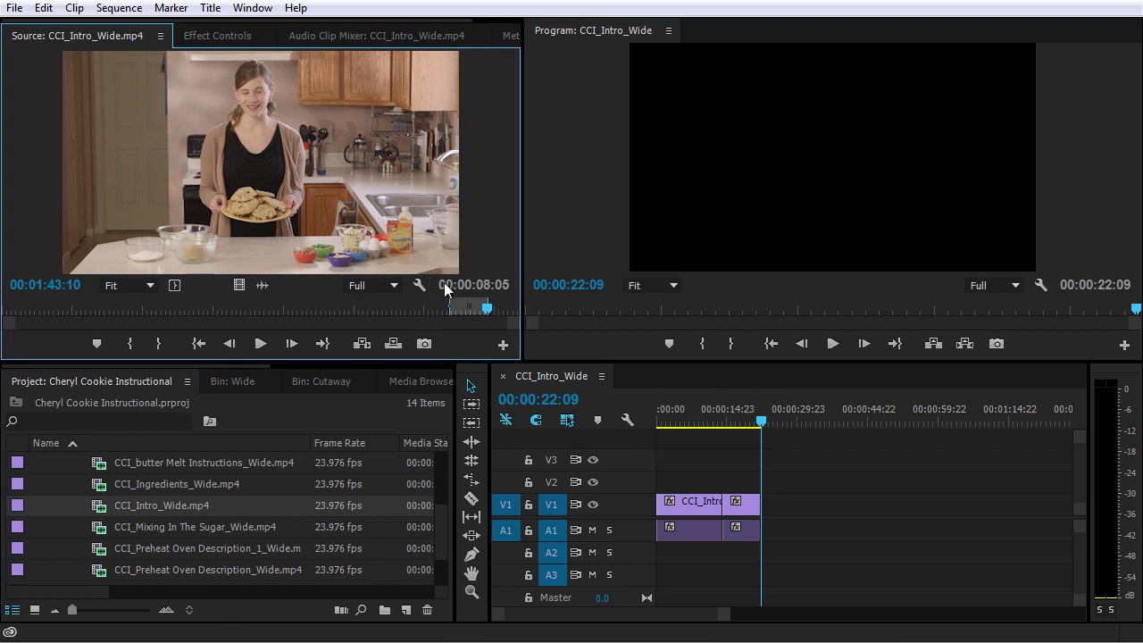
# Play across the cut between the two timeline clips and place the playhead at 00:00:14:03
pyautogui.click(718, 416)
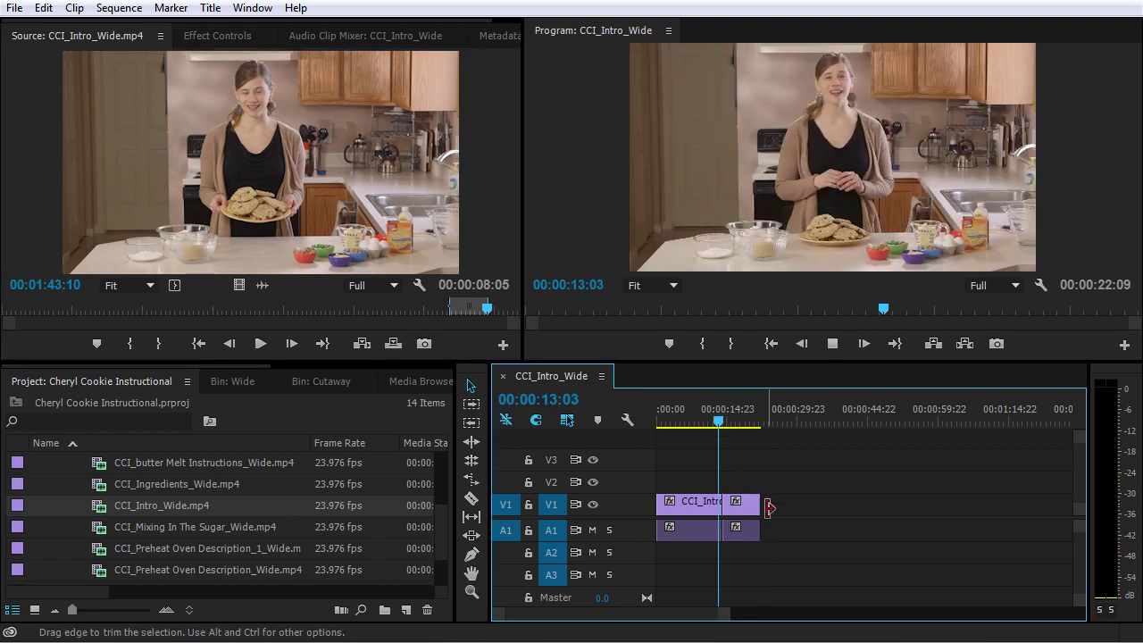
pyautogui.press('space')
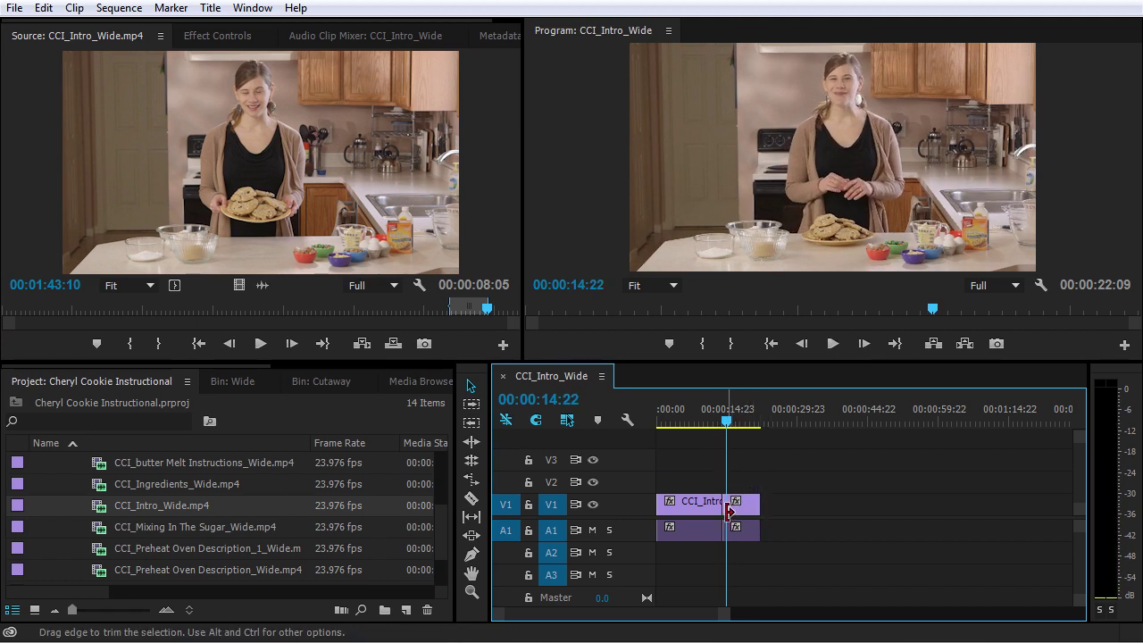
pyautogui.scroll(5, 728, 509)
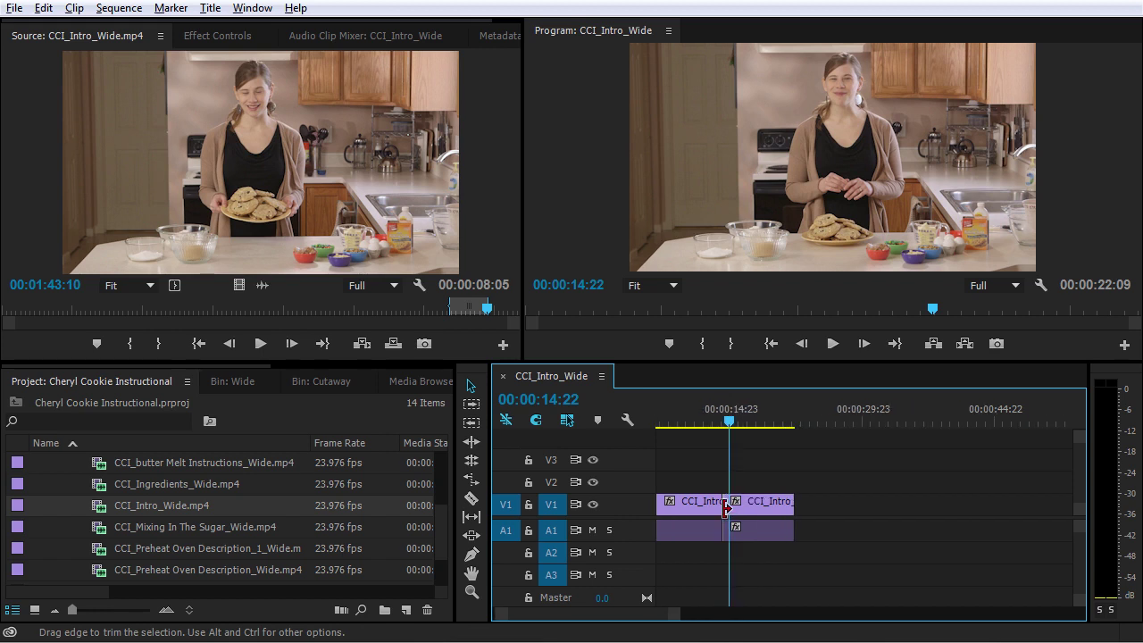
pyautogui.moveTo(709, 420); pyautogui.dragTo(733, 430)
pyautogui.scroll(3, 906, 514)
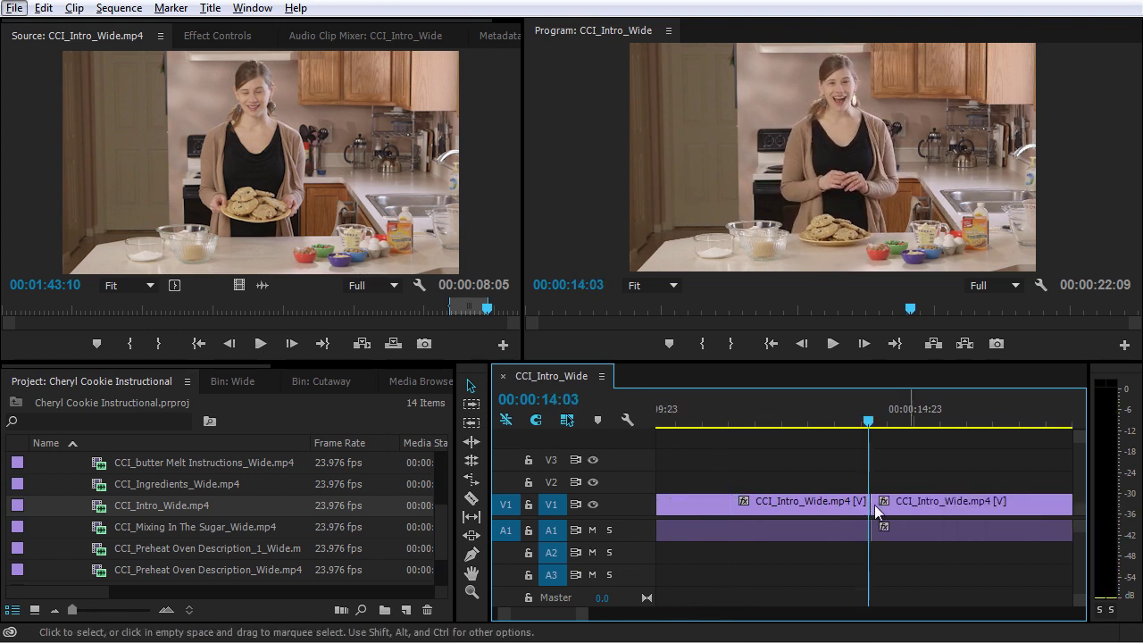
# Ripple-trim 9 frames off the start of the second CCI_Intro_Wide clip and play across the cut
pyautogui.click(876, 503)
pyautogui.moveTo(881, 502); pyautogui.dragTo(899, 503)
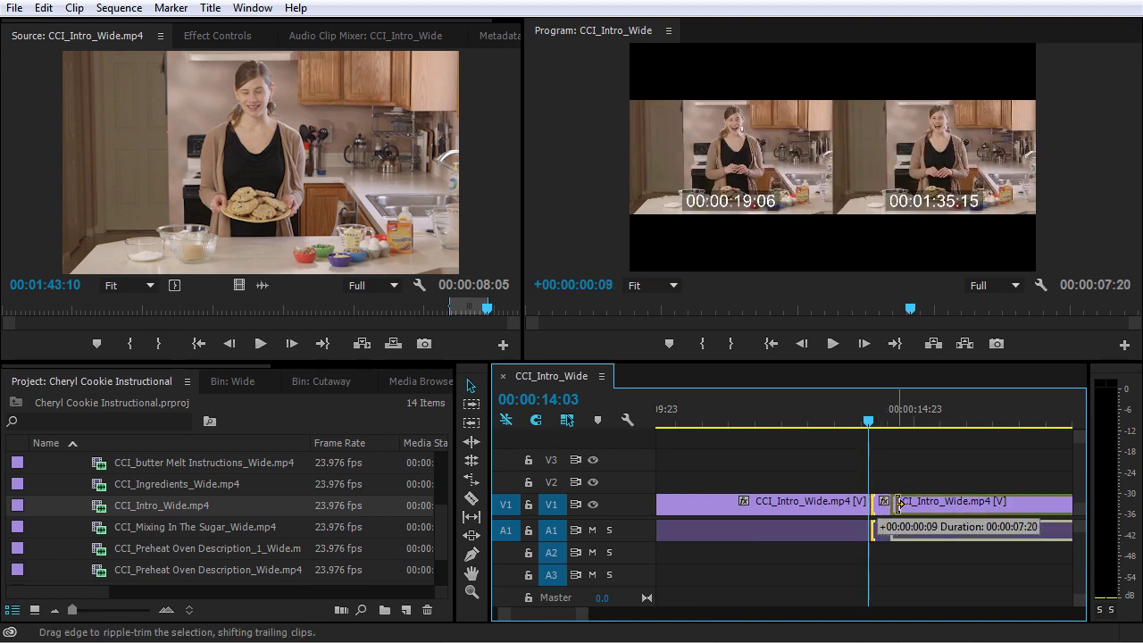
pyautogui.moveTo(900, 504); pyautogui.dragTo(900, 503)
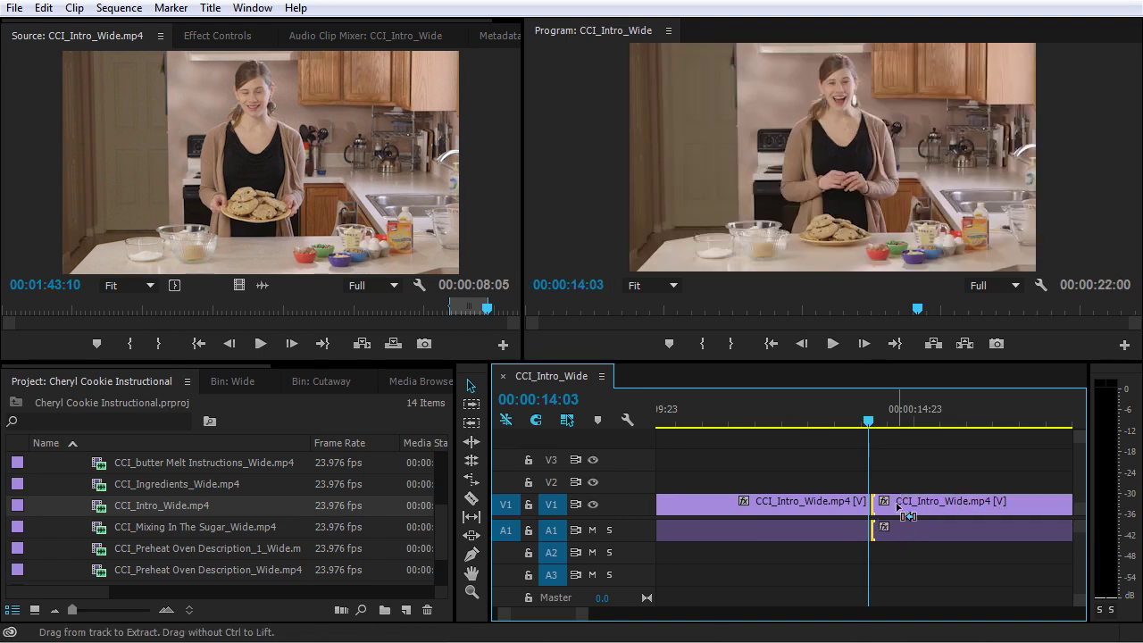
pyautogui.click(818, 421)
pyautogui.press('space')
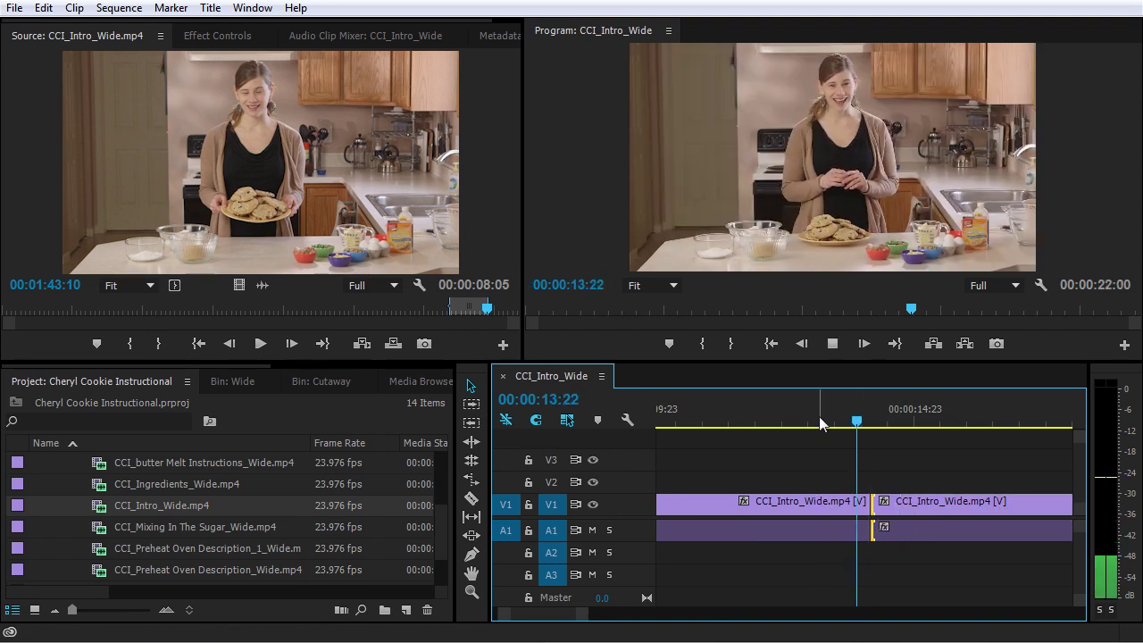
pyautogui.click(873, 421)
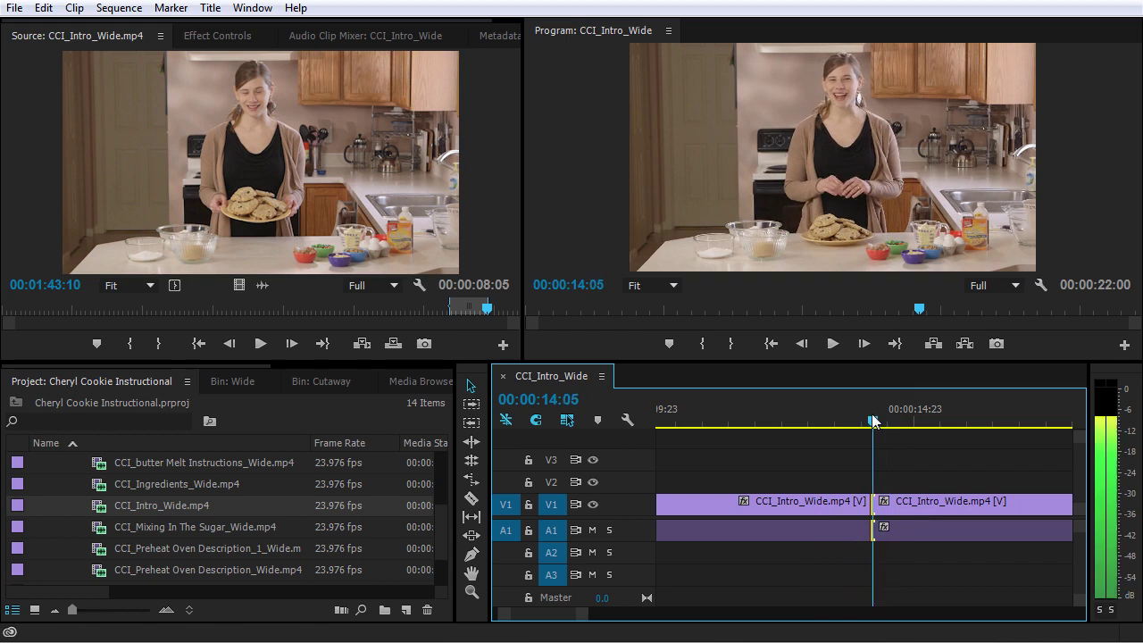
# Restore the 9 trimmed frames at the start of the second clip and replay the cut
pyautogui.moveTo(874, 422); pyautogui.dragTo(851, 421)
pyautogui.moveTo(879, 505)
pyautogui.mouseDown()
pyautogui.moveTo(831, 512)
pyautogui.moveTo(868, 505)
pyautogui.mouseUp()
pyautogui.click(836, 422)
pyautogui.press('space')
# Ripple-trim the end of the first clip to 00:00:14:01 and play across the new cut
pyautogui.moveTo(819, 412); pyautogui.dragTo(863, 429)
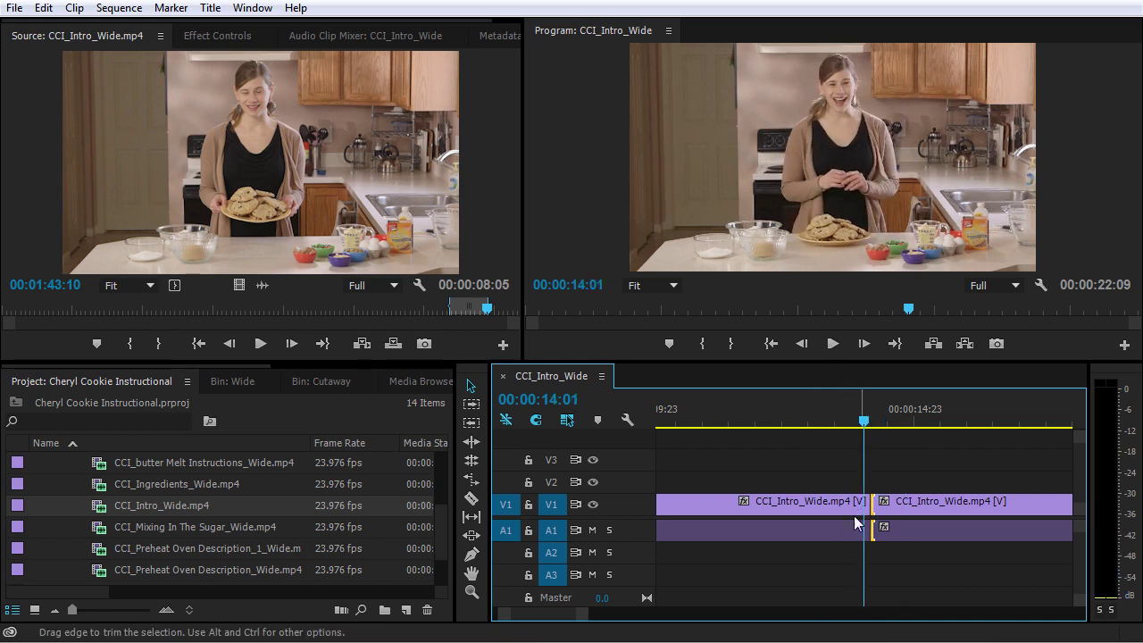
pyautogui.click(854, 509)
pyautogui.moveTo(865, 504); pyautogui.dragTo(855, 504)
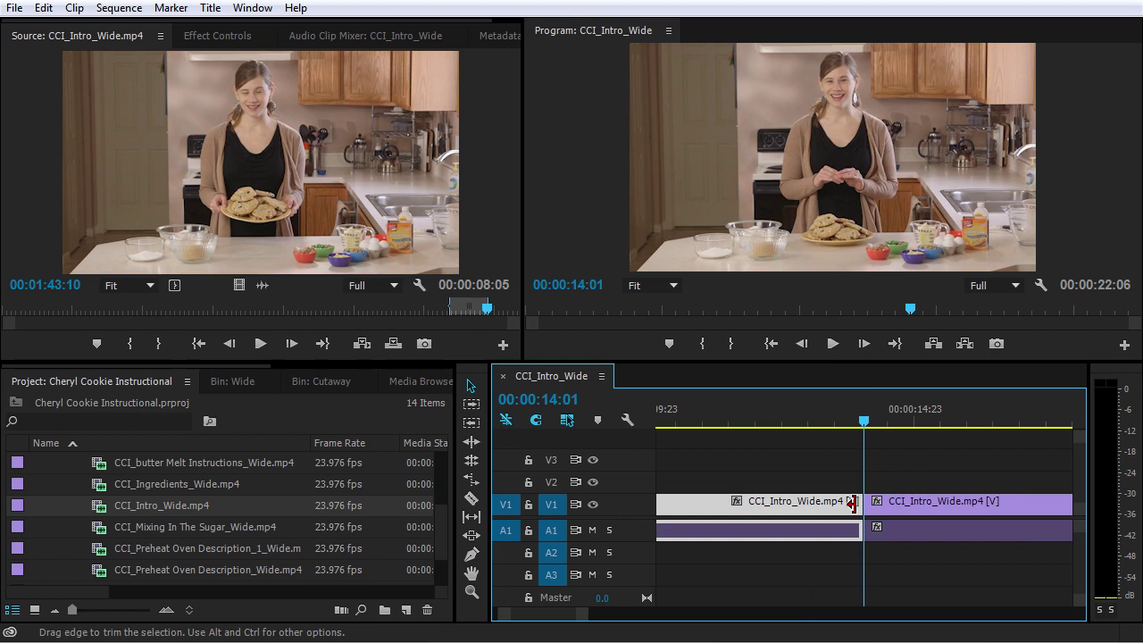
pyautogui.click(808, 423)
pyautogui.press('space')
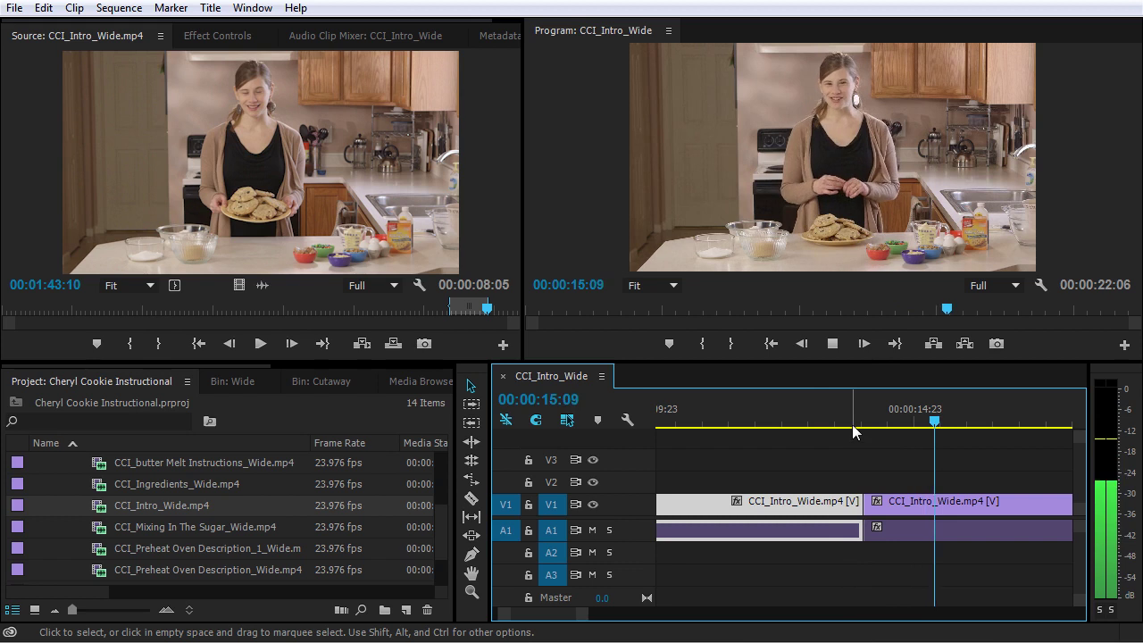
pyautogui.click(827, 425)
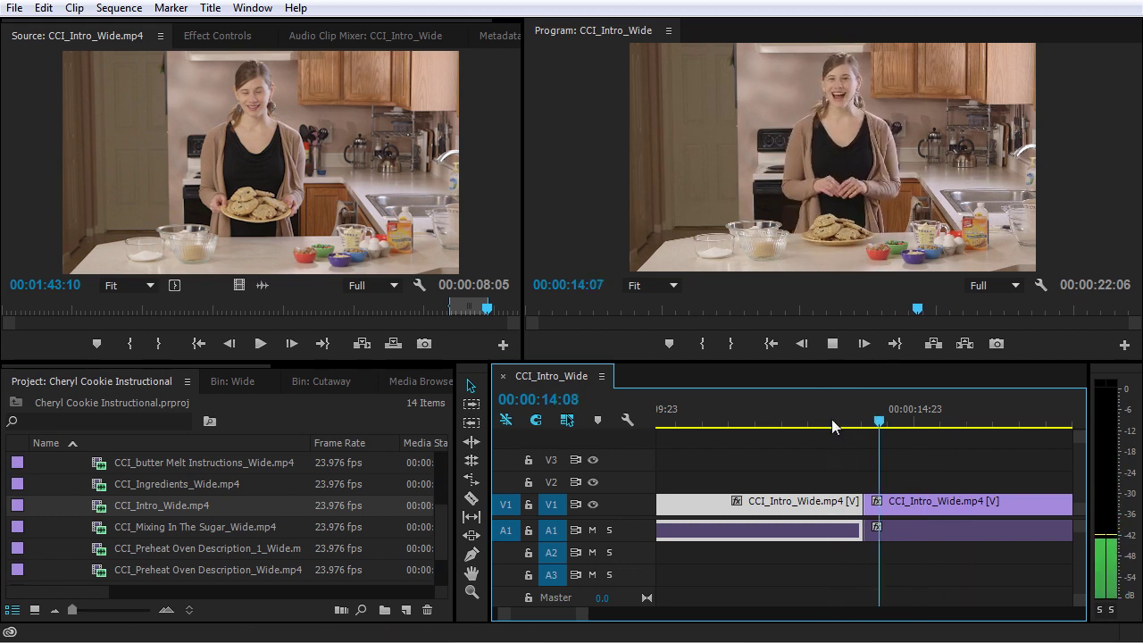
pyautogui.press('space')
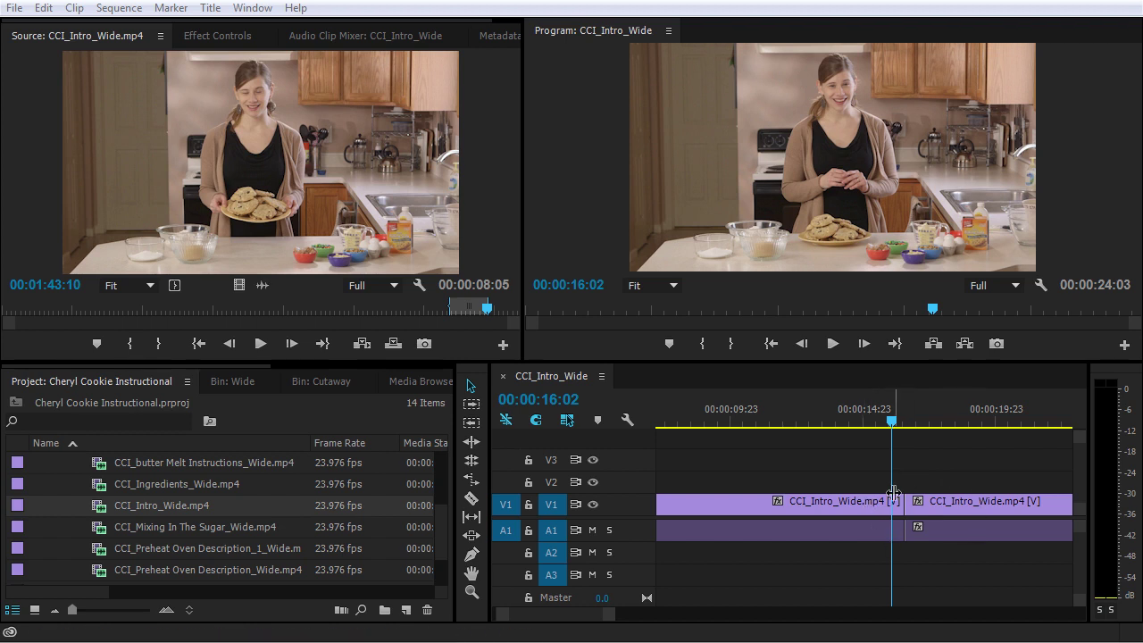
# Roll the edit point between the two clips slightly earlier, and roll it back to its original position
pyautogui.click(949, 481)
pyautogui.press('-')
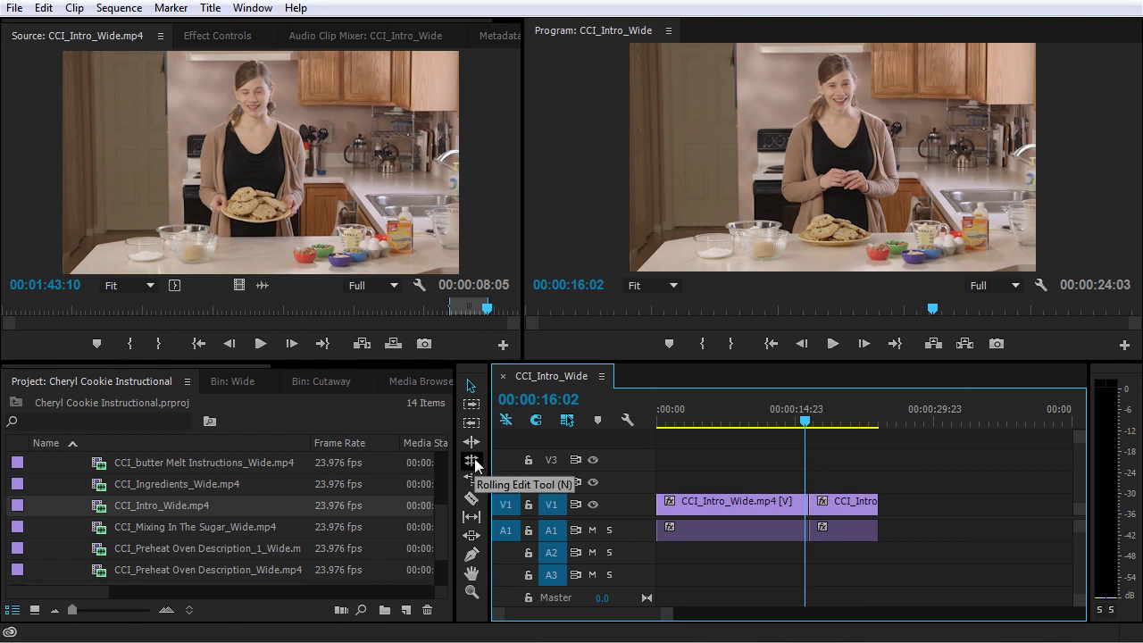
pyautogui.click(811, 507)
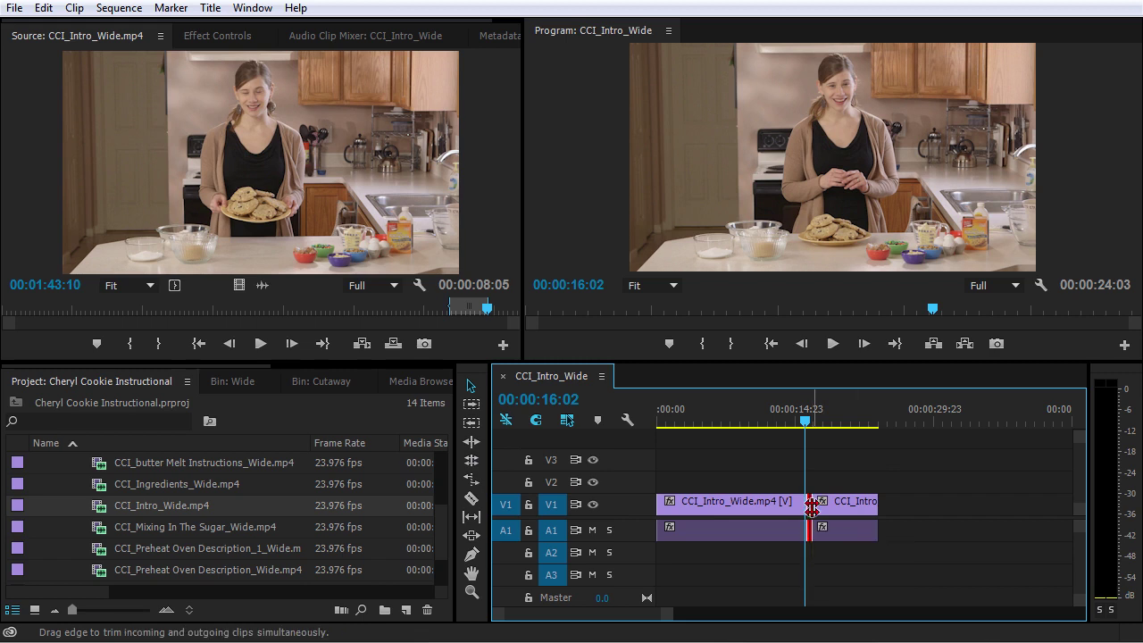
pyautogui.moveTo(811, 507); pyautogui.dragTo(797, 512)
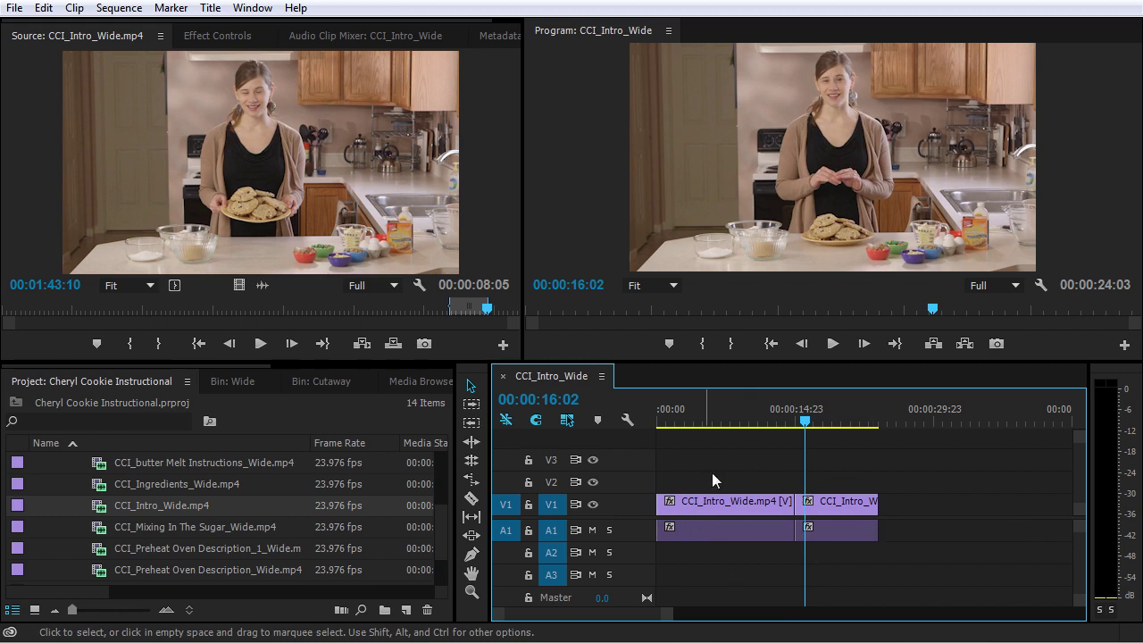
pyautogui.moveTo(796, 506); pyautogui.dragTo(810, 505)
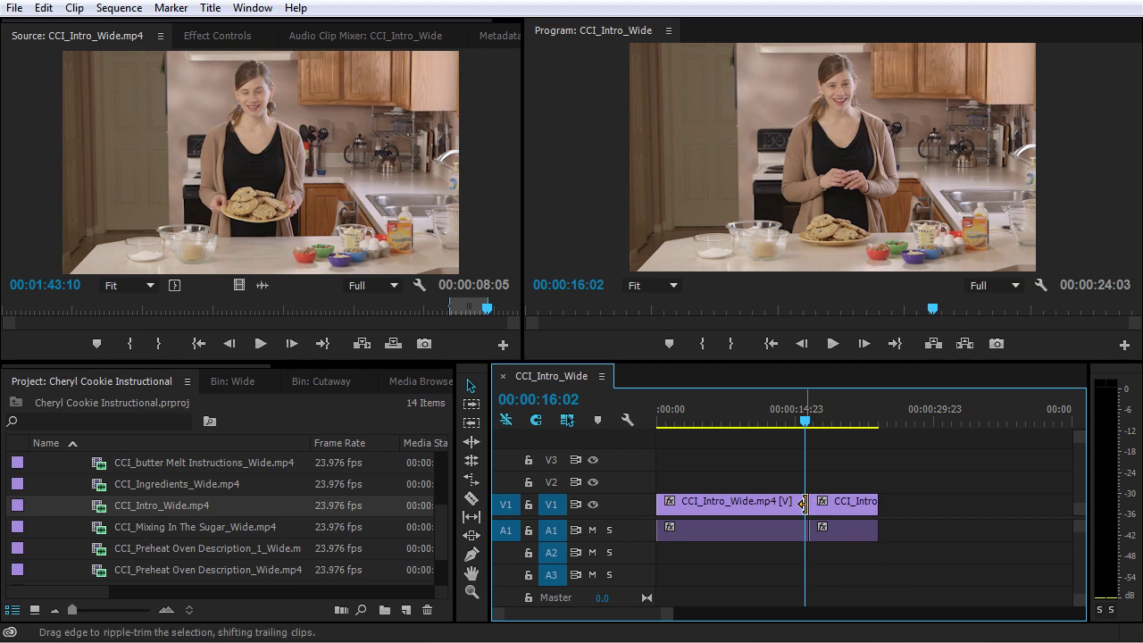
# Ripple-trim about 3.5 seconds off the end of the first clip, and undo the trim
pyautogui.moveTo(804, 505); pyautogui.dragTo(770, 509)
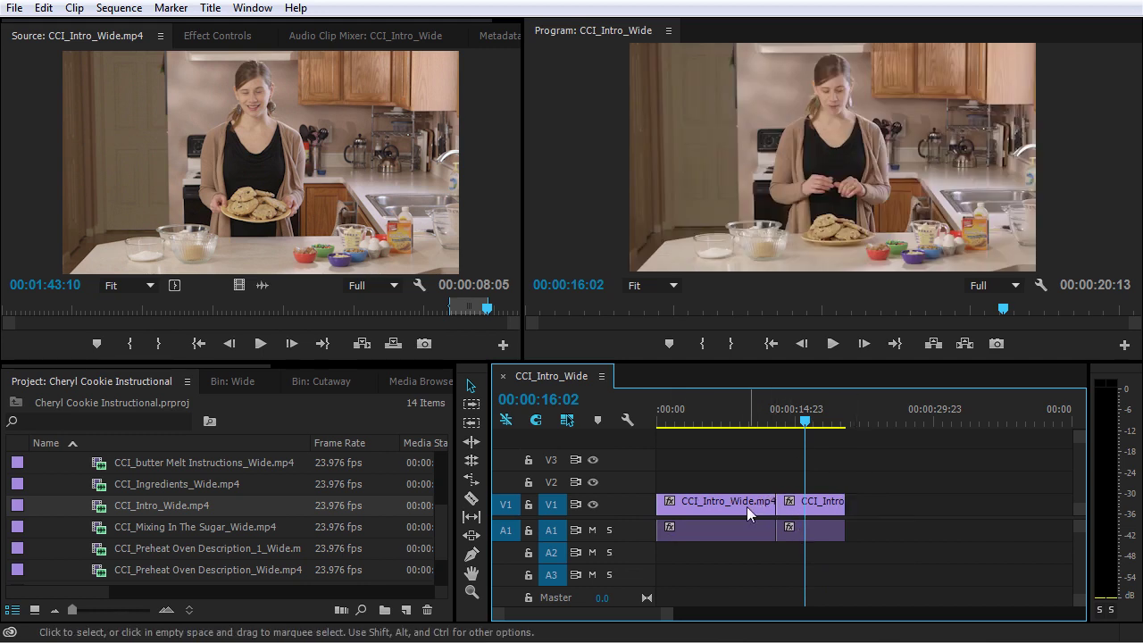
pyautogui.click(743, 506)
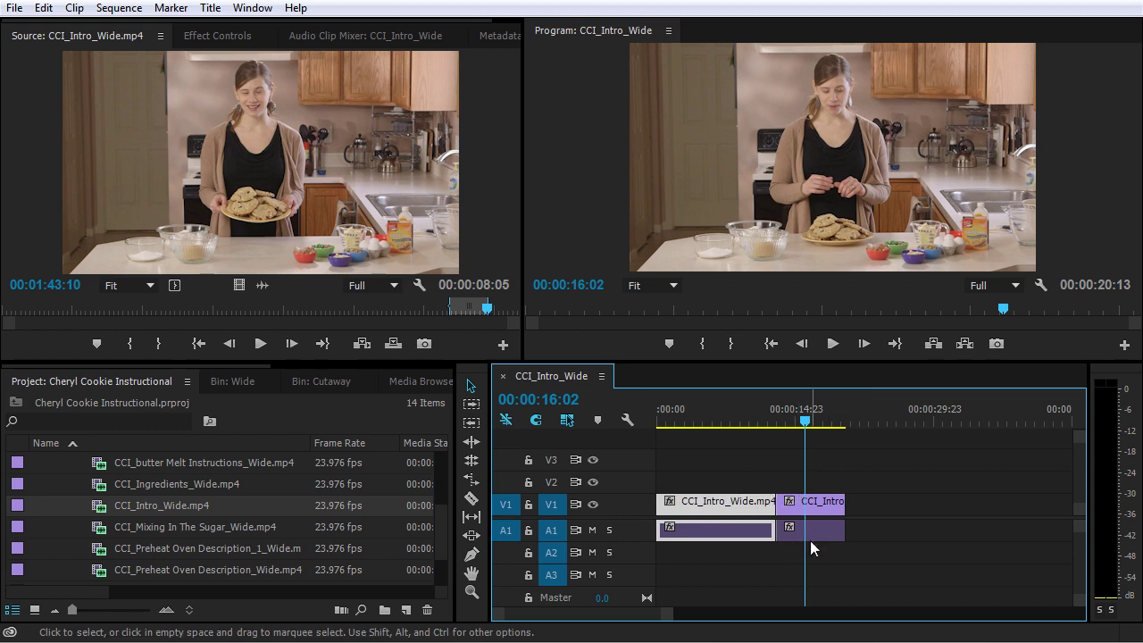
pyautogui.hotkey('ctrl', 'z')
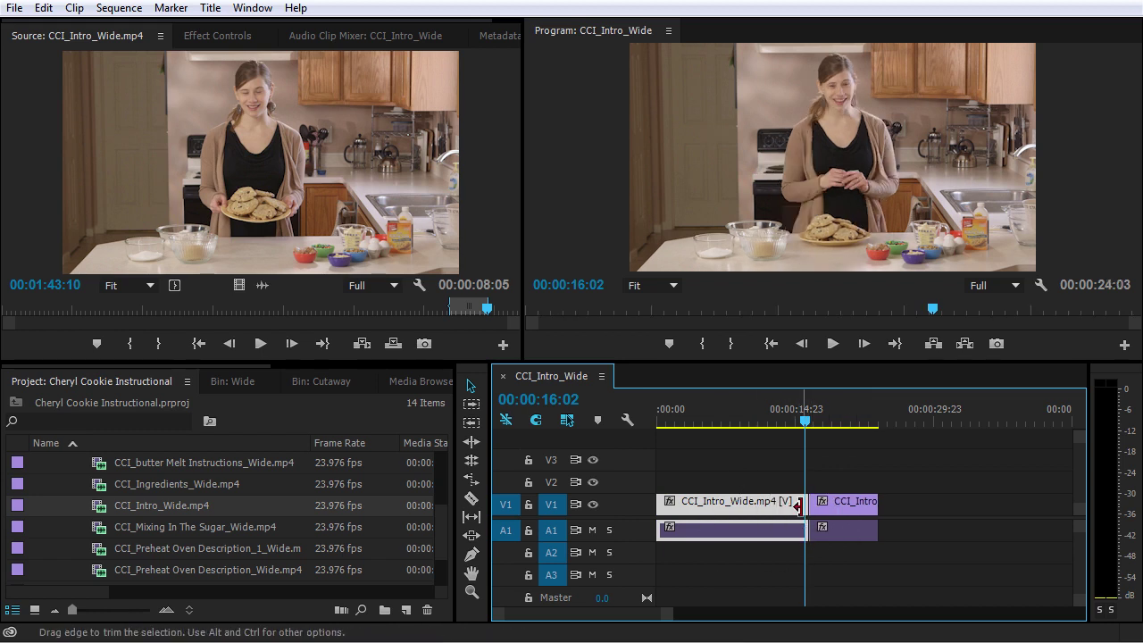
# Trim the first clip's end to 00:00:14:12 without rippling, try closing the gap with the second clip, and move that clip back
pyautogui.moveTo(797, 506); pyautogui.dragTo(780, 507)
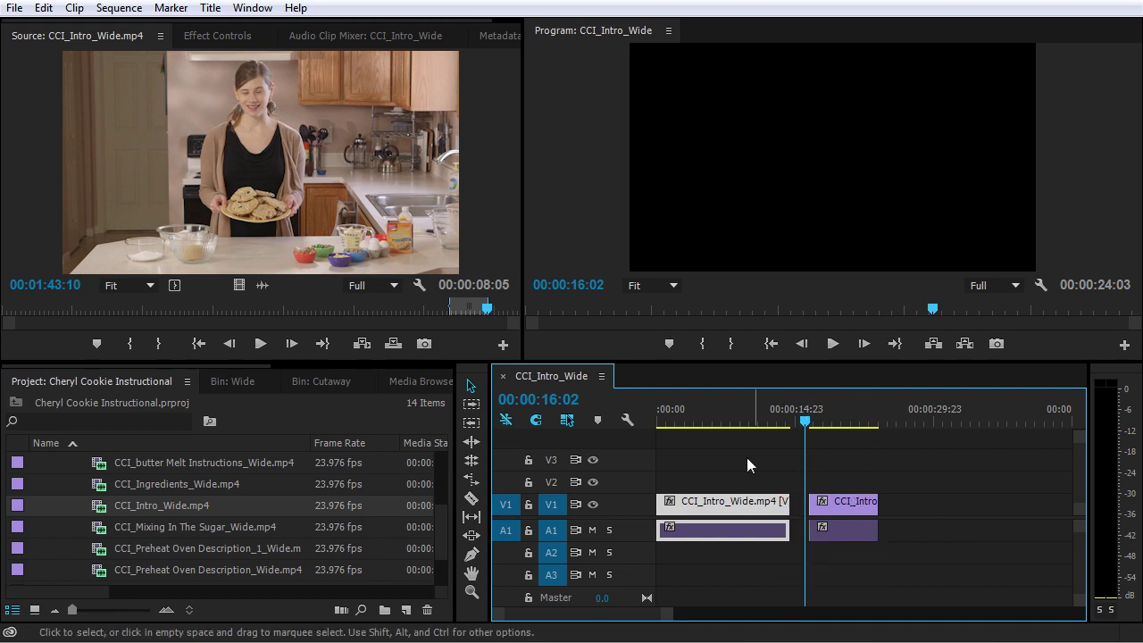
pyautogui.click(836, 507)
pyautogui.moveTo(837, 509); pyautogui.dragTo(822, 513)
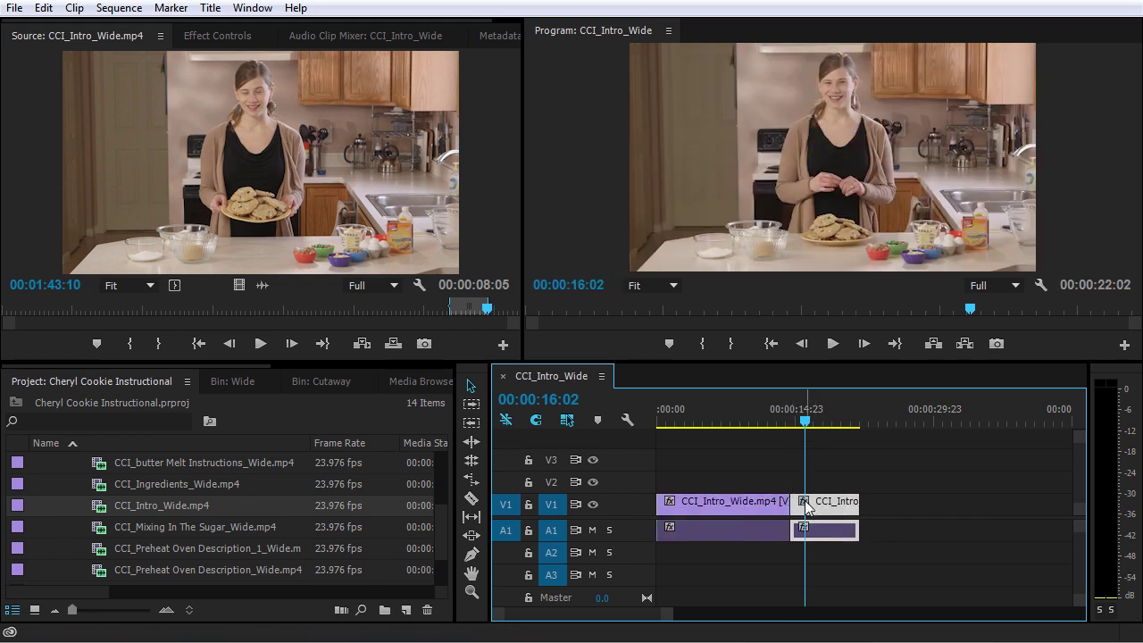
pyautogui.moveTo(821, 537); pyautogui.dragTo(841, 537)
# Ripple-delete the gap between the two clips, and undo both the deletion and the preceding trim
pyautogui.rightClick(797, 502)
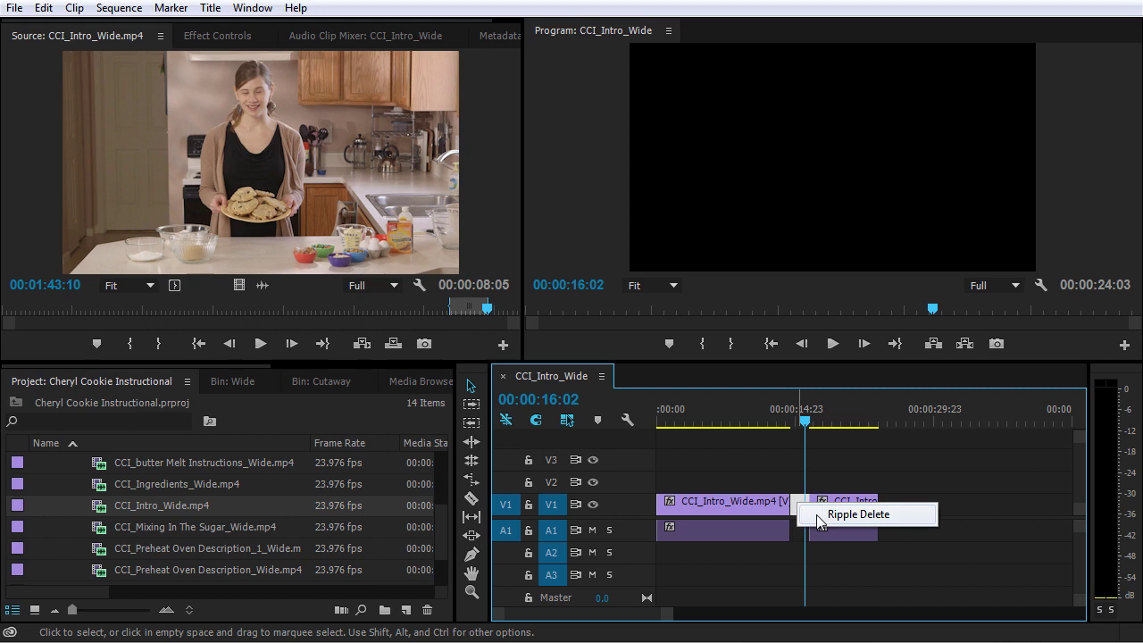
pyautogui.click(820, 515)
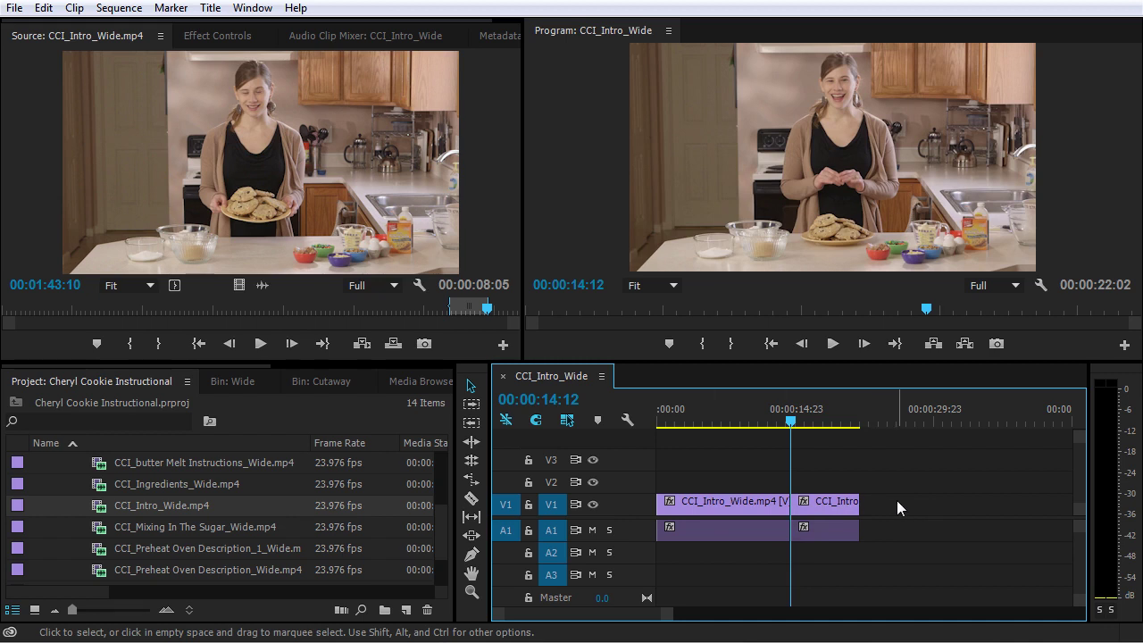
pyautogui.hotkey('ctrl', 'z')
pyautogui.hotkey('ctrl', 'z')
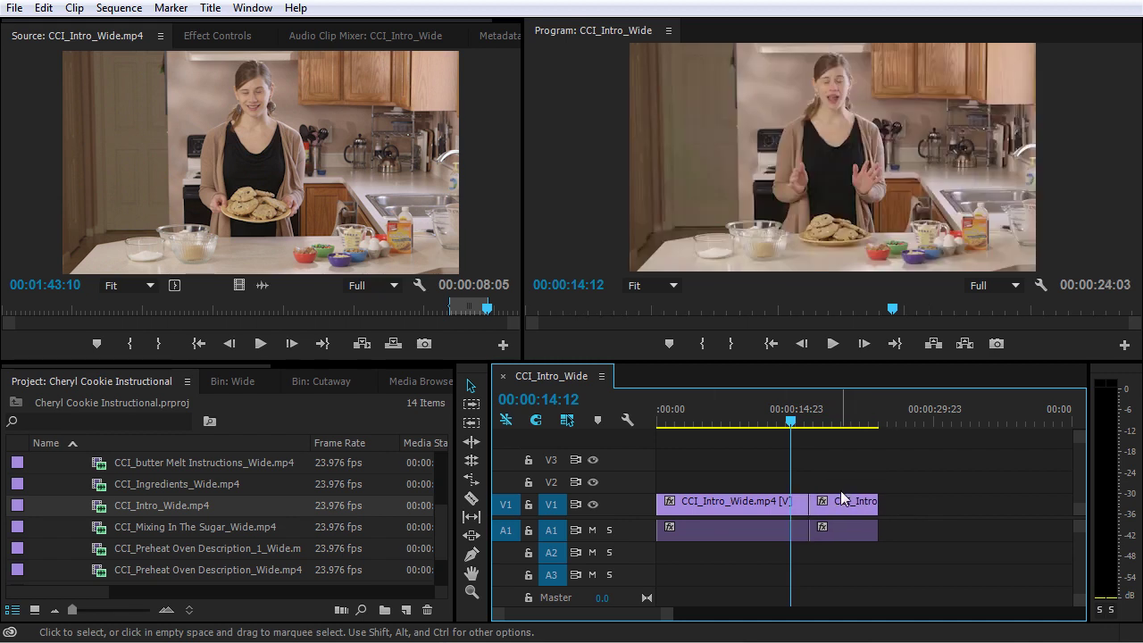
# Play the sequence from 00:00:14:12 across the cut to check the edit
pyautogui.press('space')
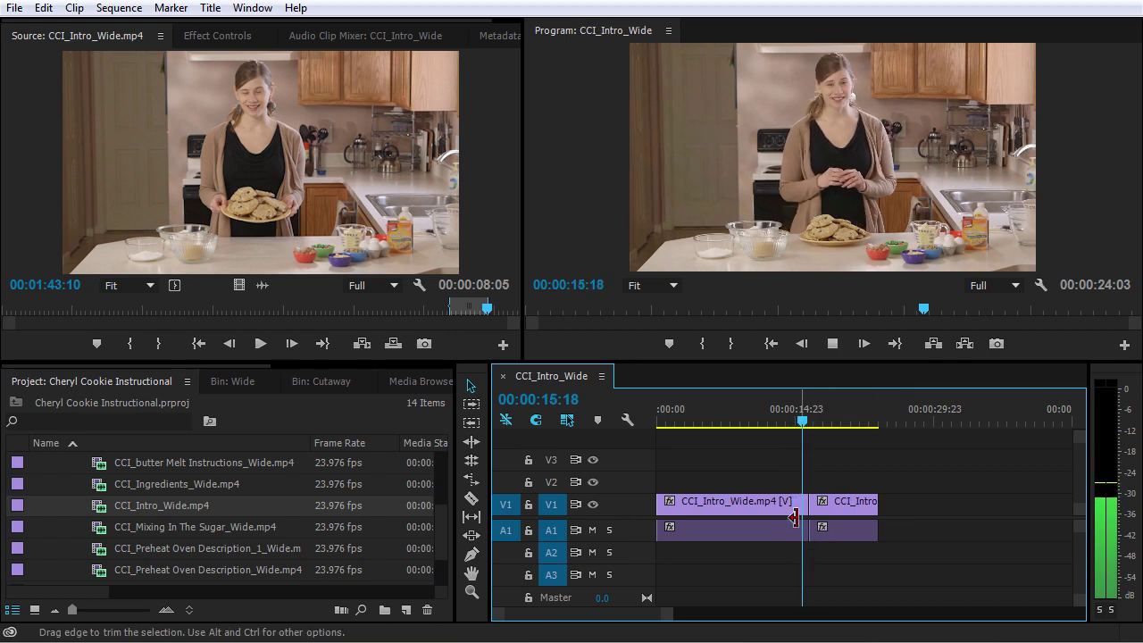
pyautogui.press('=')
pyautogui.press('=')
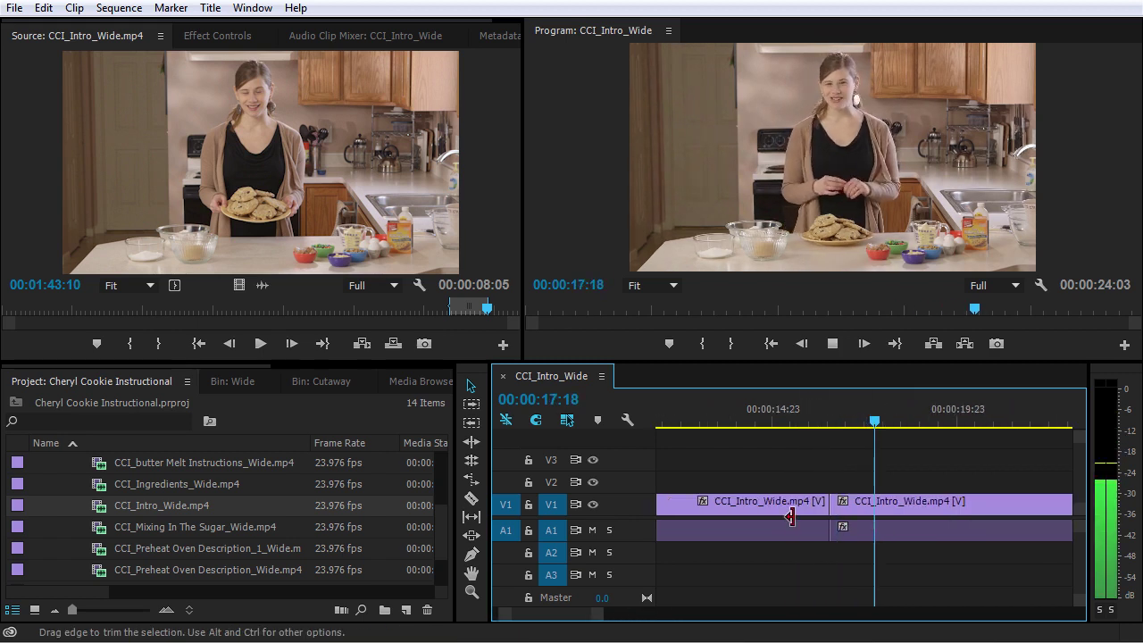
pyautogui.press('space')
# Roll the edit point between the two clips to 00:00:16:08 and play across the adjusted cut
pyautogui.moveTo(760, 418); pyautogui.dragTo(822, 423)
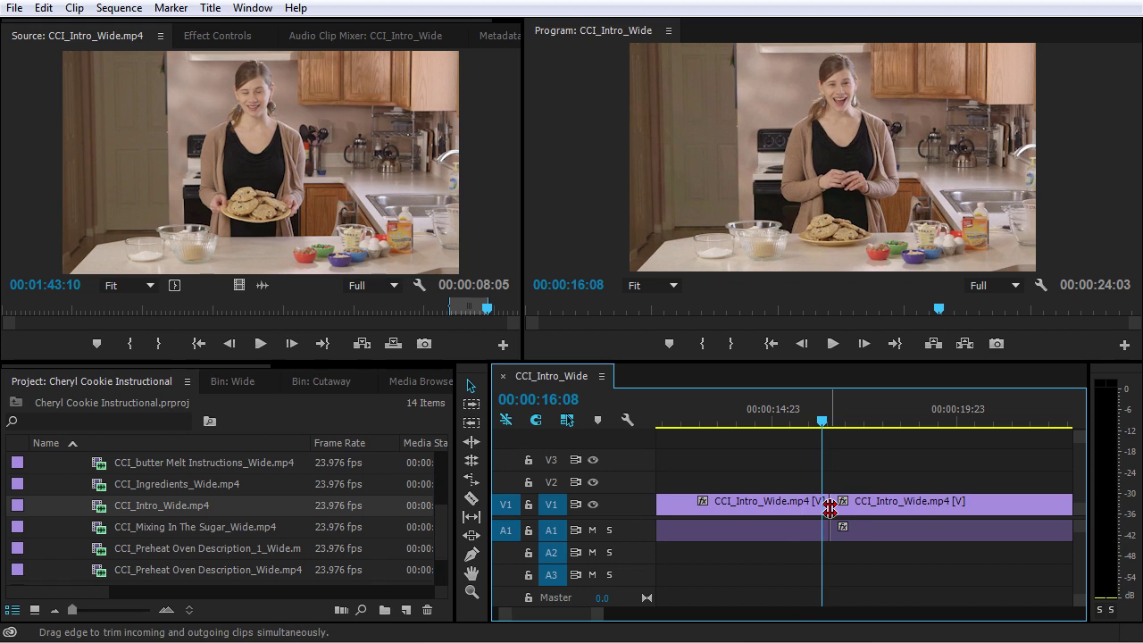
pyautogui.click(831, 508)
pyautogui.moveTo(831, 508); pyautogui.dragTo(822, 508)
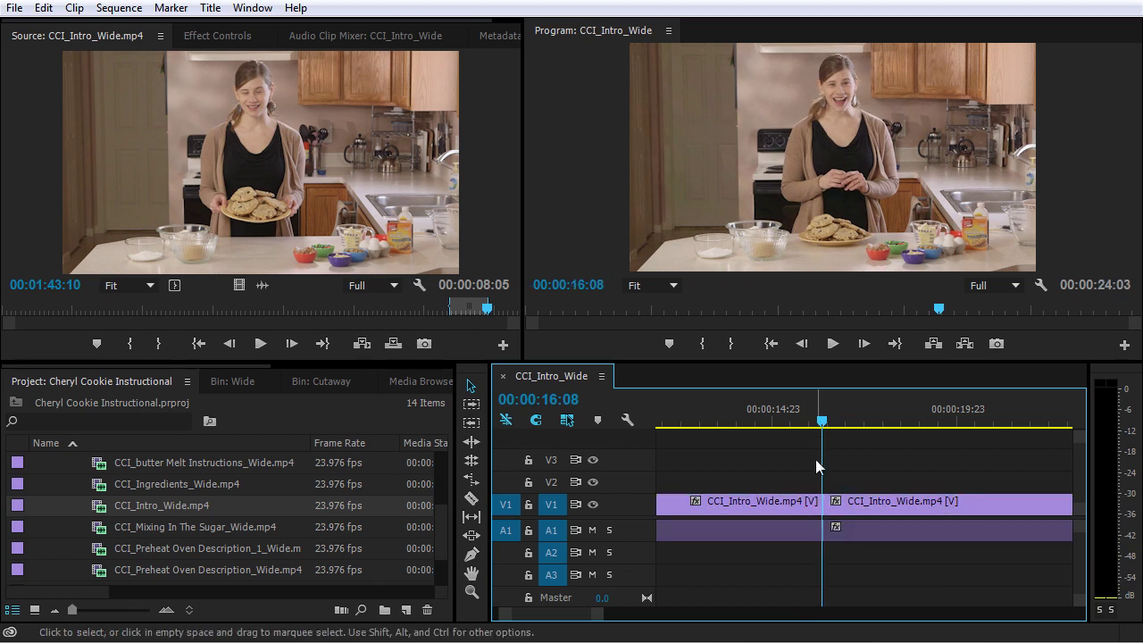
pyautogui.click(788, 425)
pyautogui.press('space')
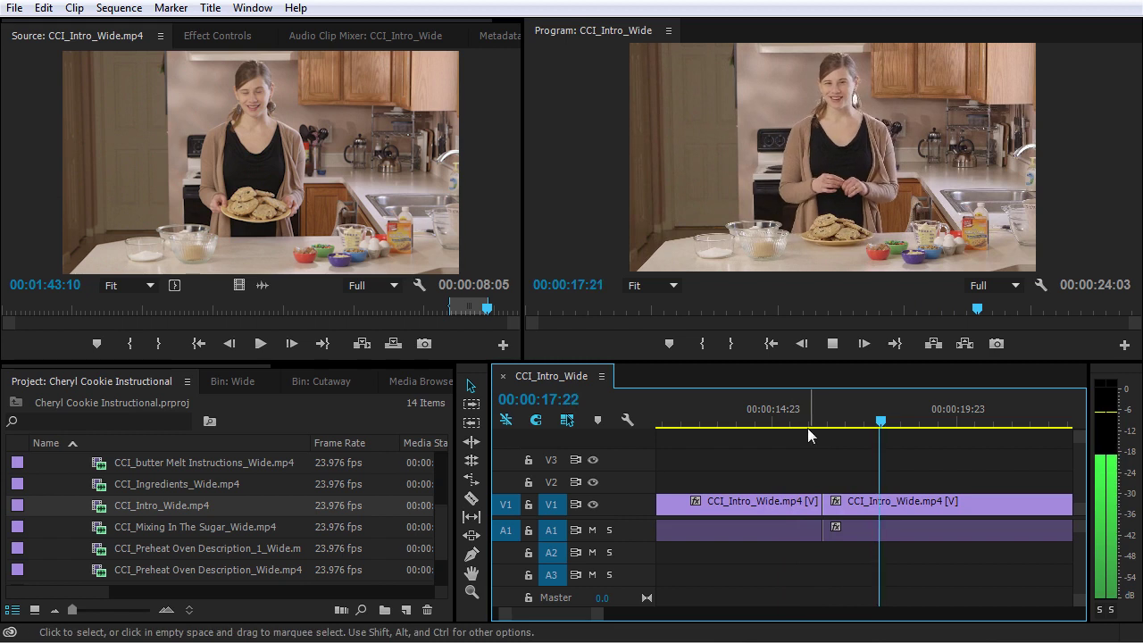
pyautogui.press('space')
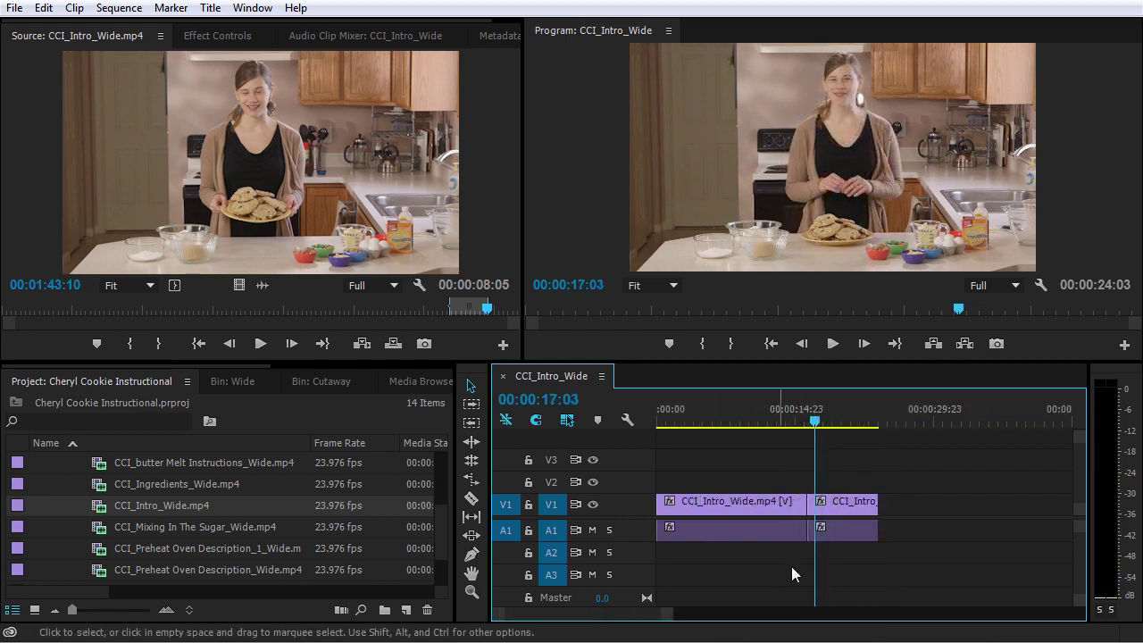